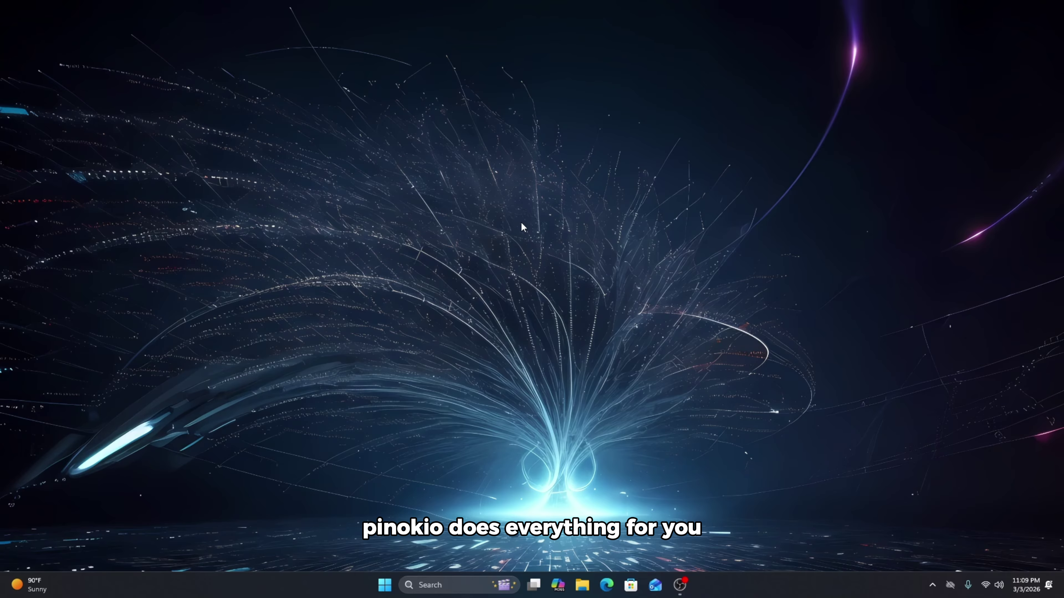
Open the Edge browser, search the web for "pinokio" and open the official pinokio.co site.
left_click(606, 585)
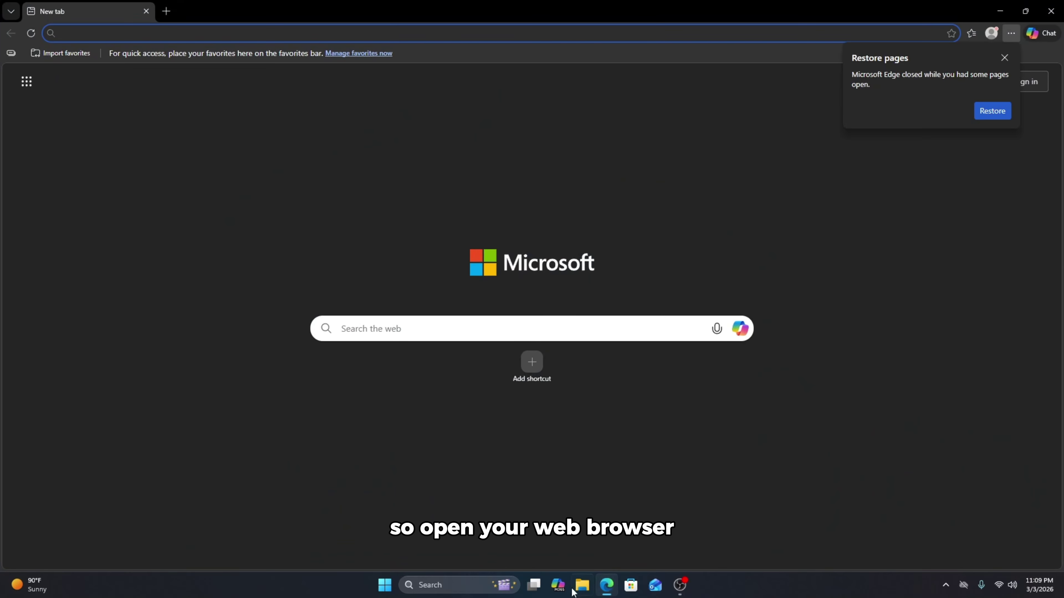
left_click(72, 33)
type("pinokio")
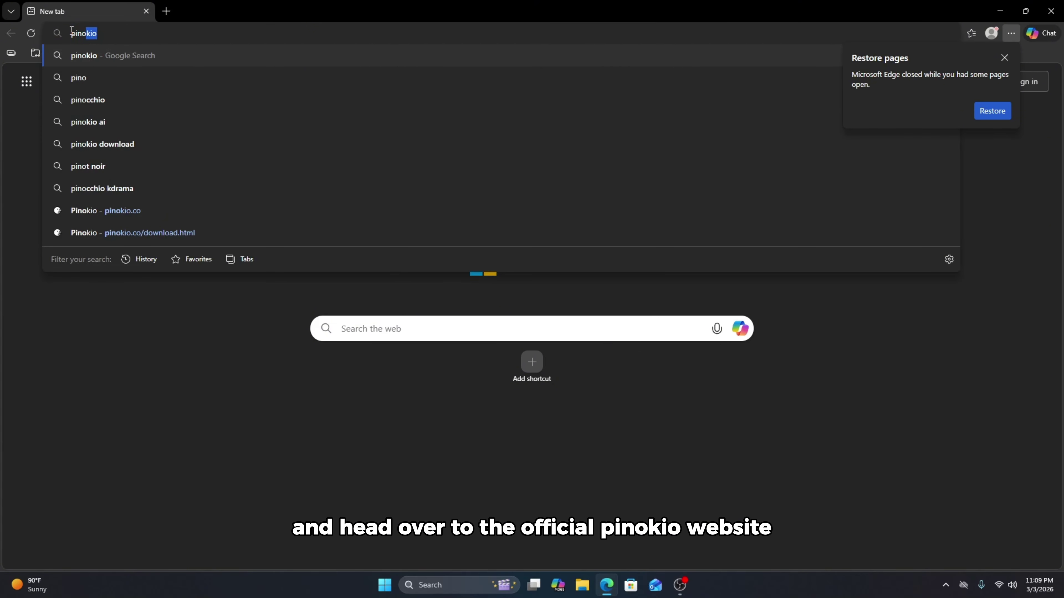
key("Return")
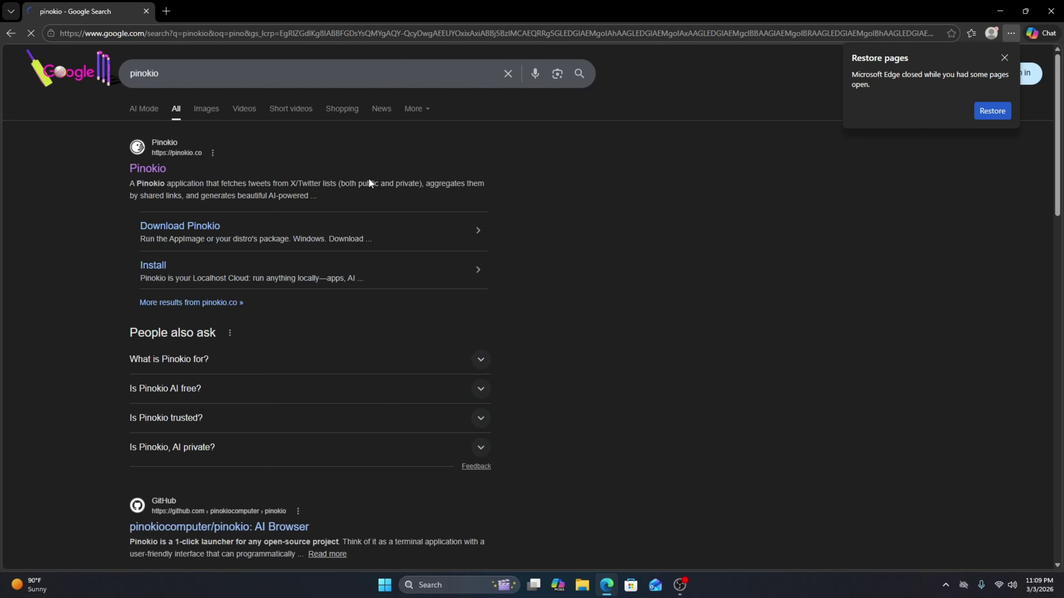
left_click(149, 170)
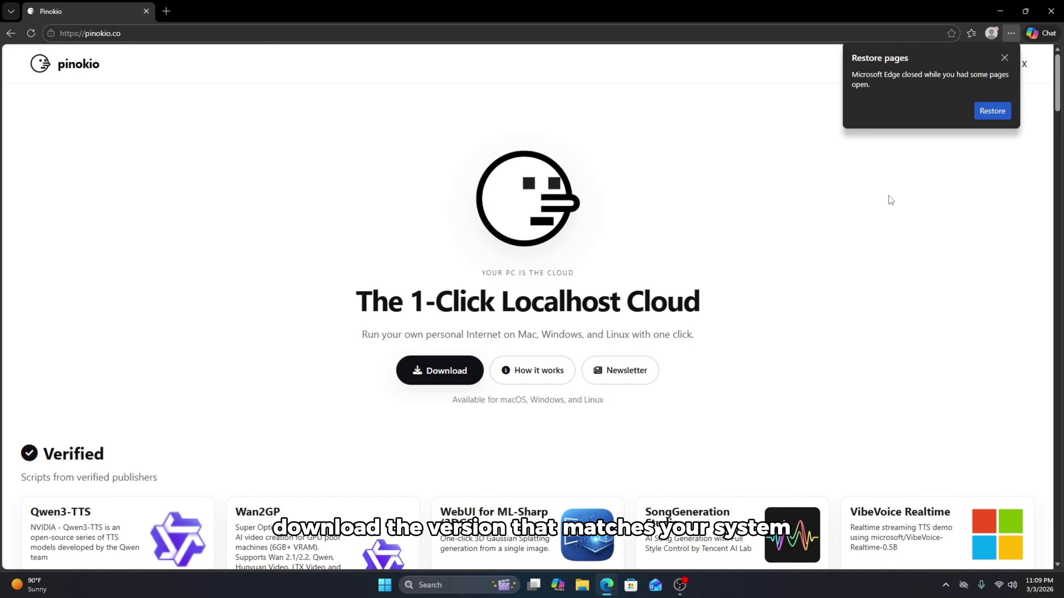
Download the Windows installer from Pinokio's download page, dismissing the browser's restore-pages notice.
left_click(450, 373)
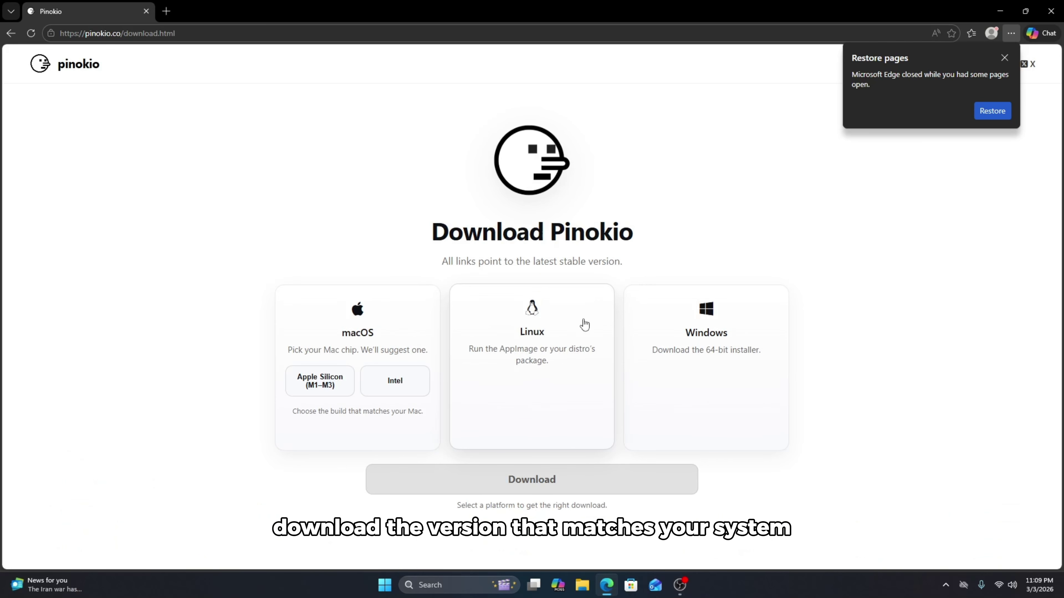
left_click(1012, 58)
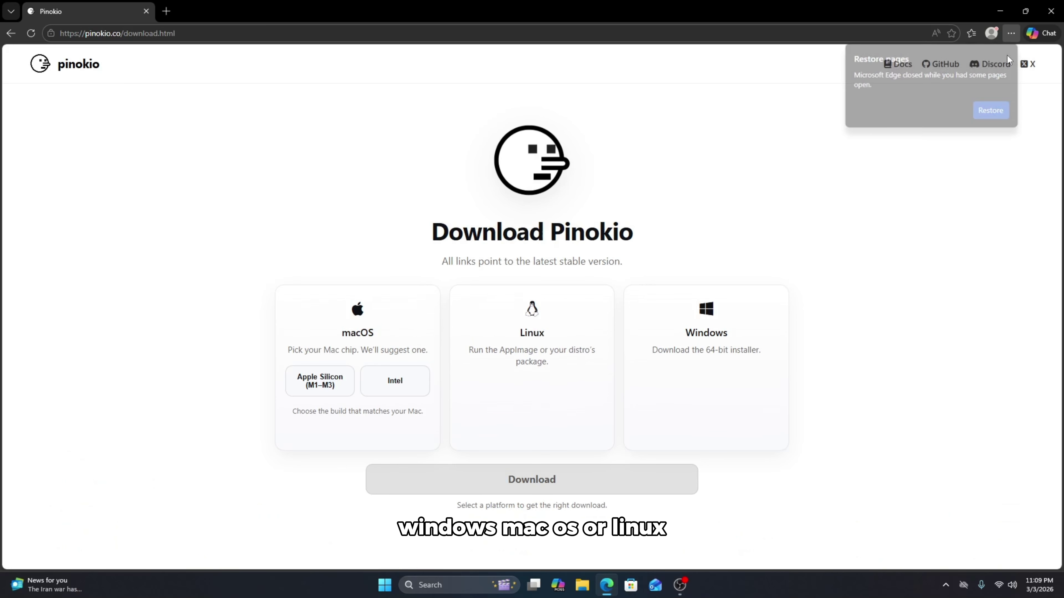
left_click(737, 376)
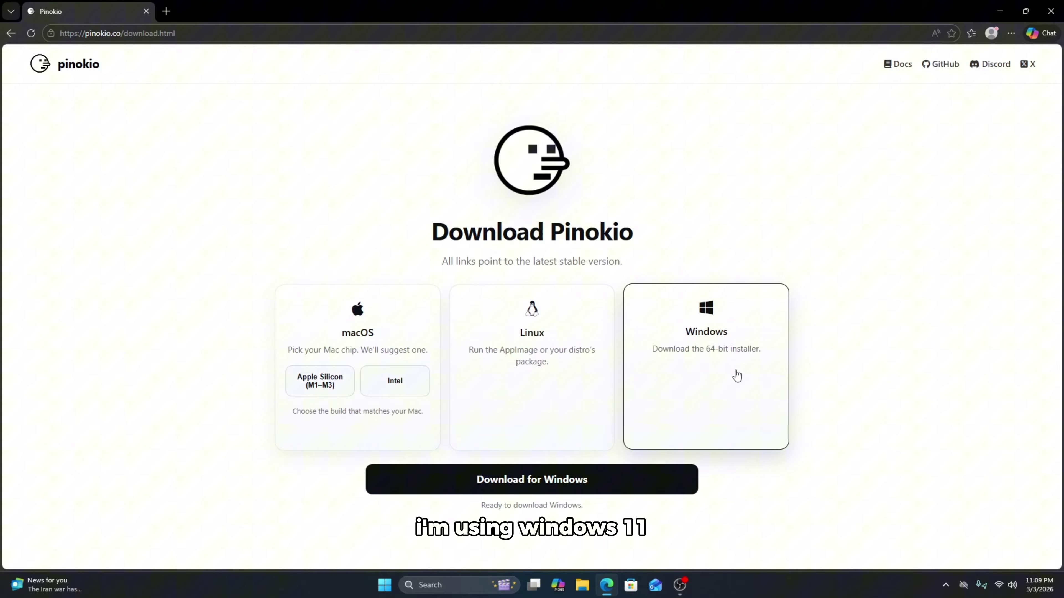
left_click(544, 479)
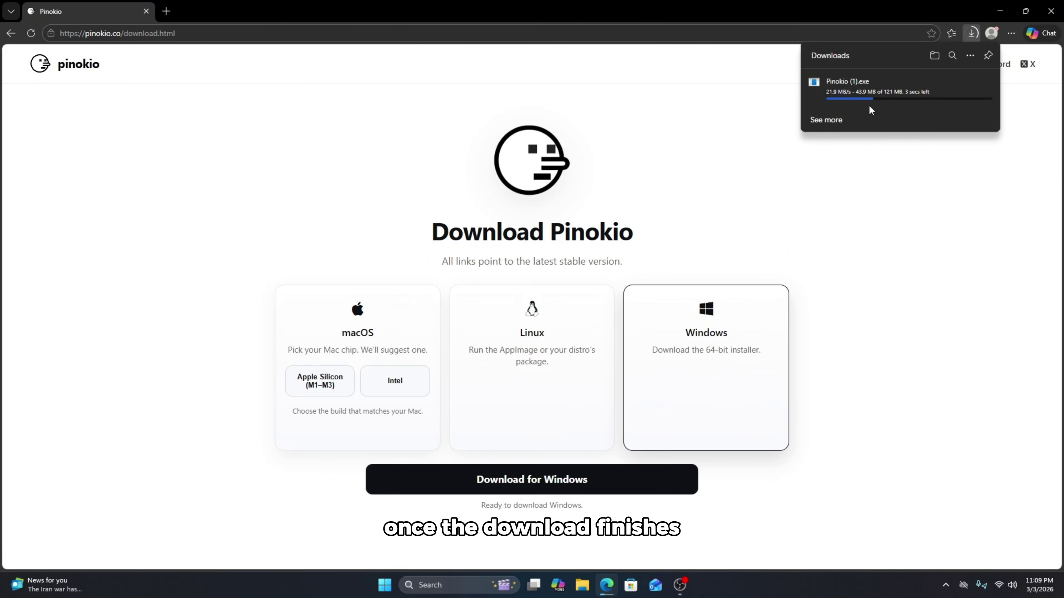
Open the downloaded Pinokio (1).exe installer from the browser's downloads.
right_click(870, 92)
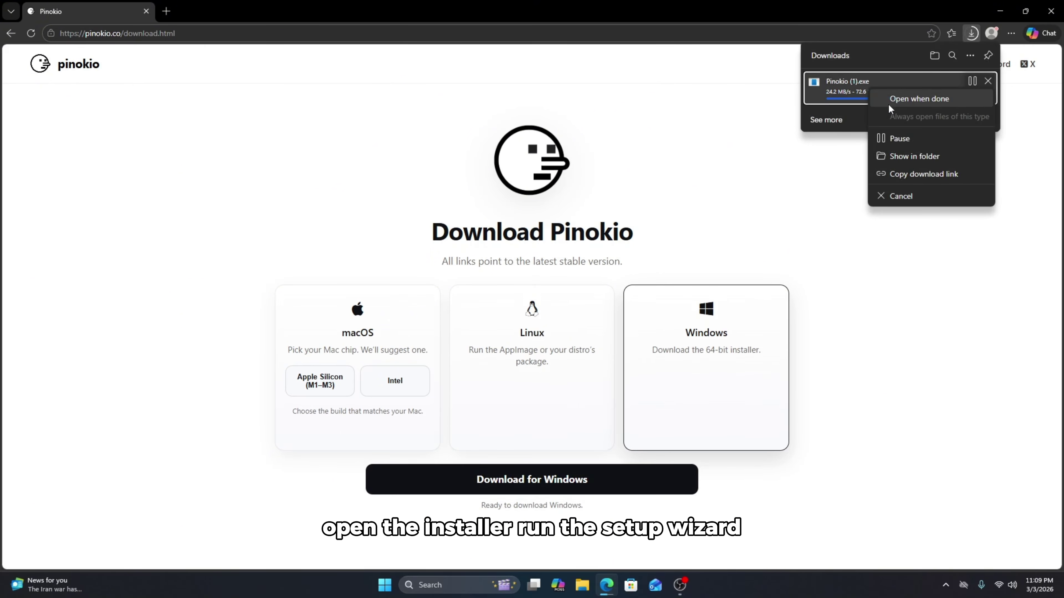
left_click(906, 98)
left_click(972, 33)
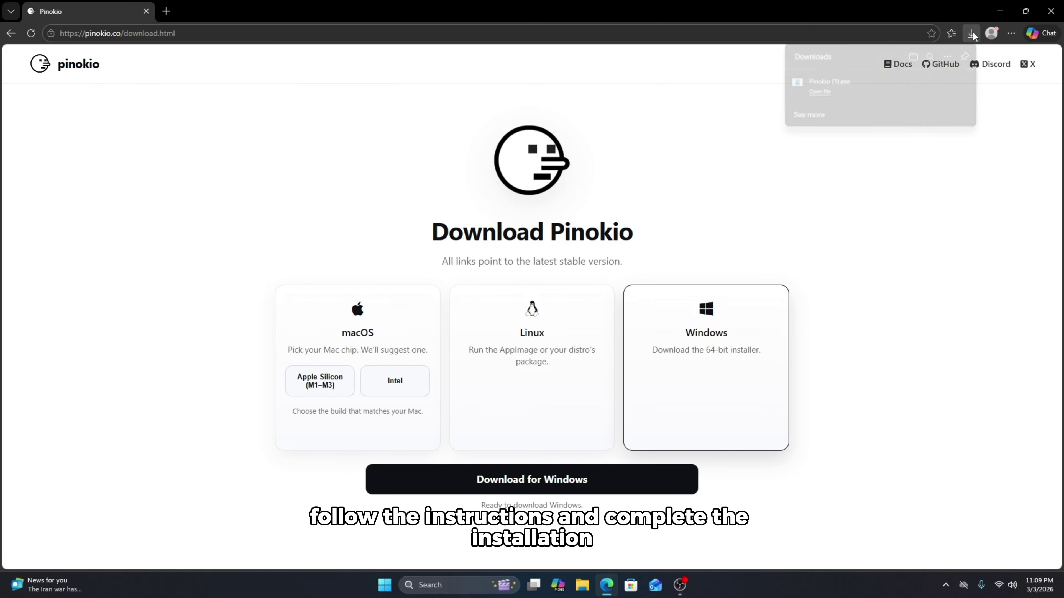
right_click(872, 86)
left_click(875, 92)
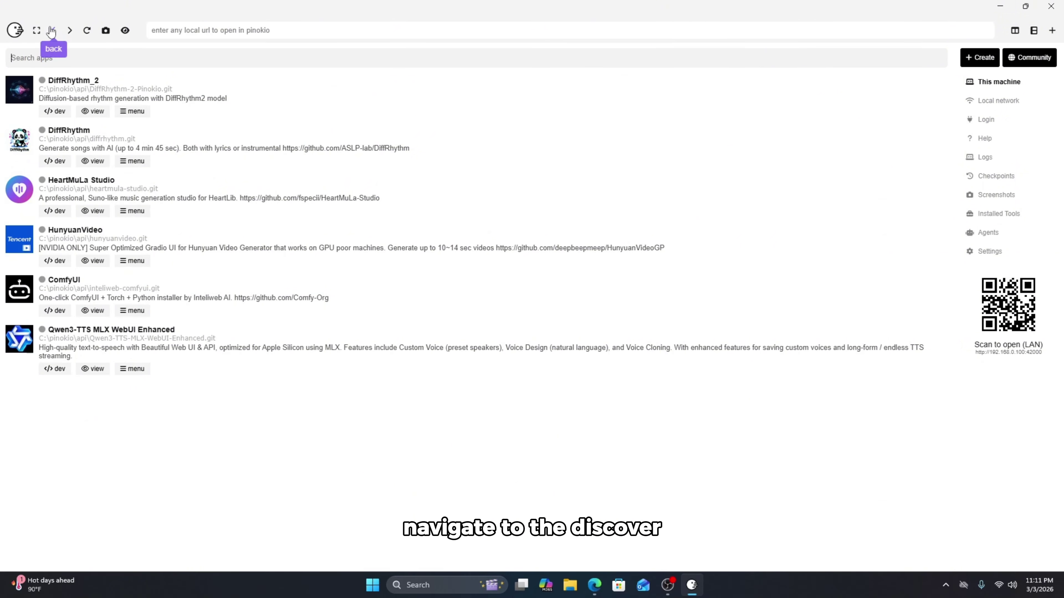
Search Pinokio's community app store for "ultimate TTS studio".
left_click(1031, 57)
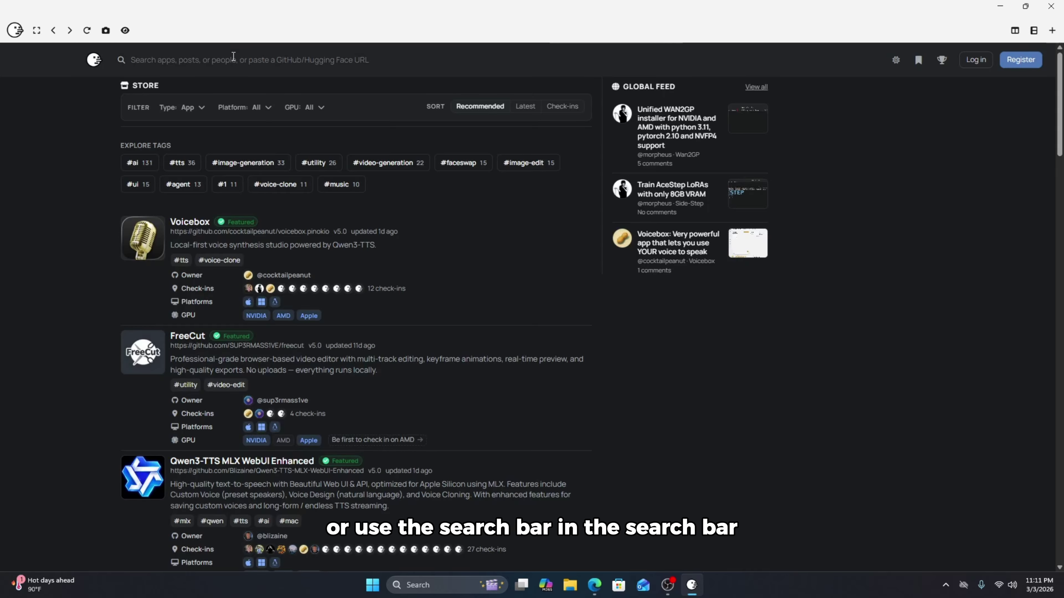
type("ulti")
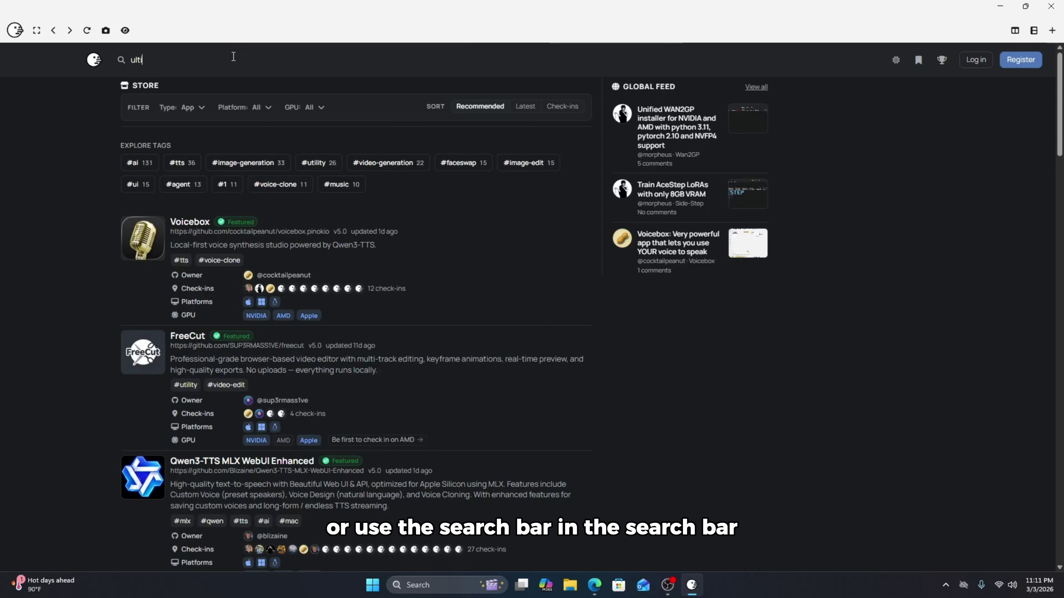
type("mate TTS")
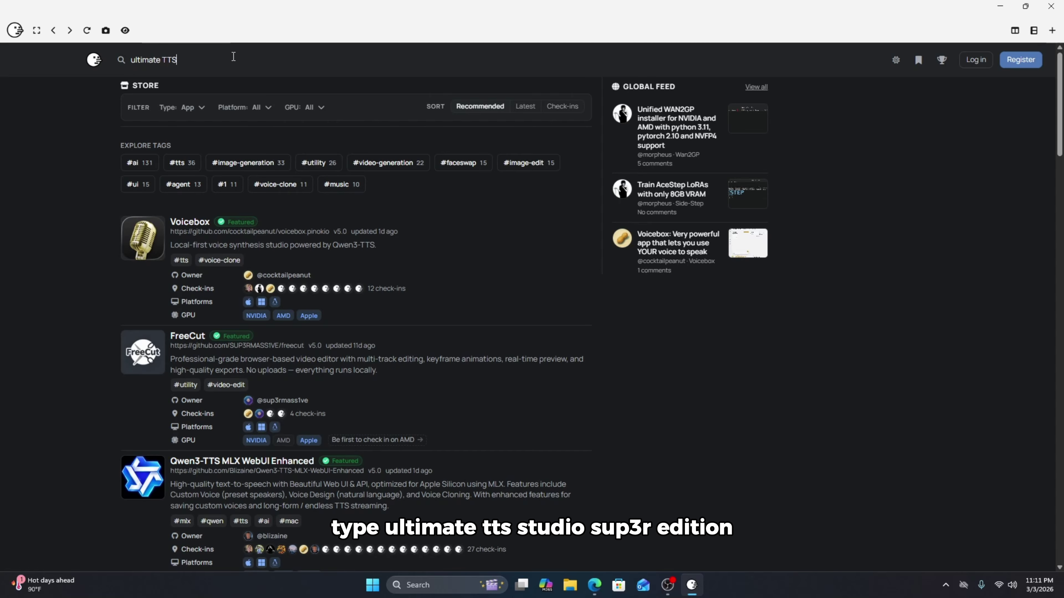
type(" studi")
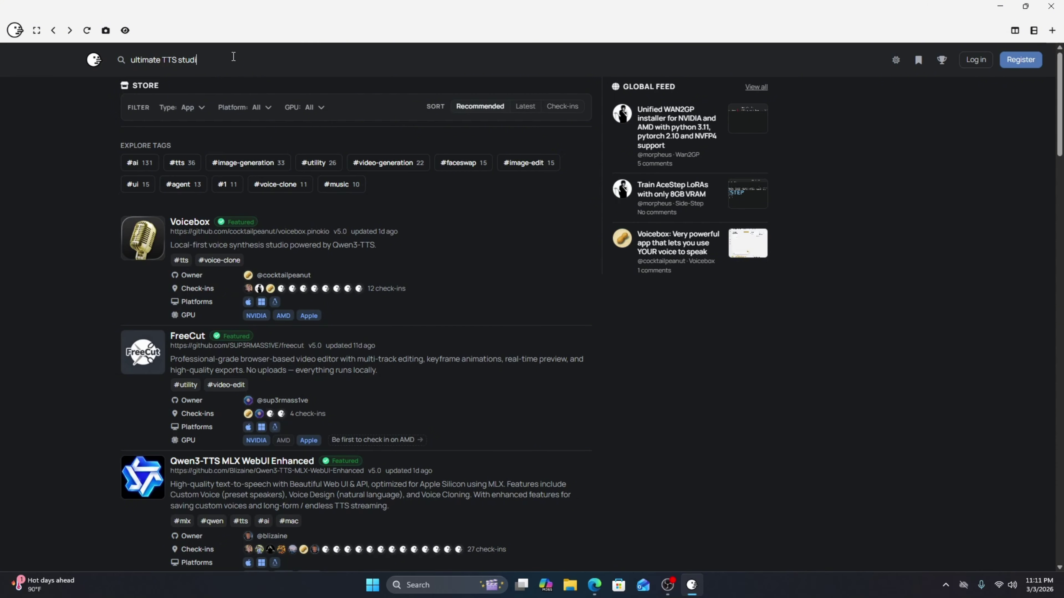
type("o\\")
key("Return")
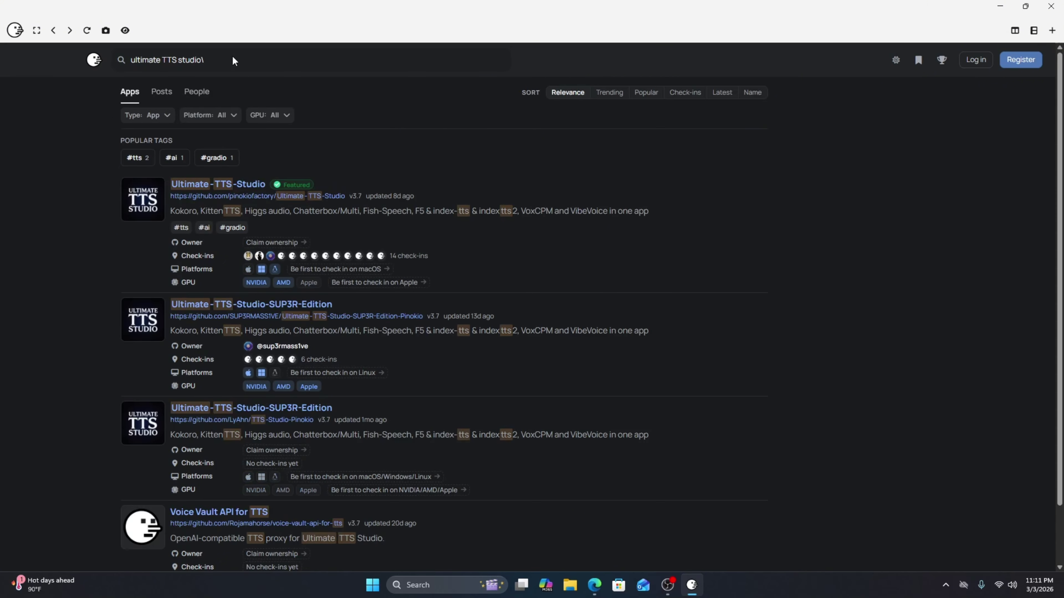
Install the latest version of the first listed Ultimate-TTS-Studio-SUP3R-Edition, keeping the suggested save name Ultimate-TTS-Studio-SUP3R-Edition-Pinokio.git.
left_click(251, 306)
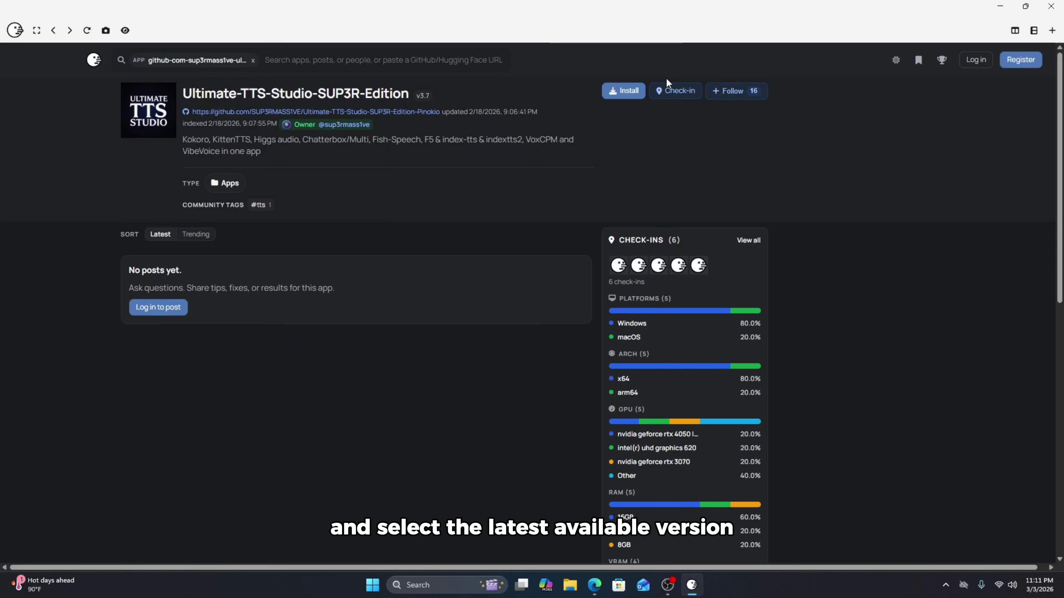
left_click(623, 91)
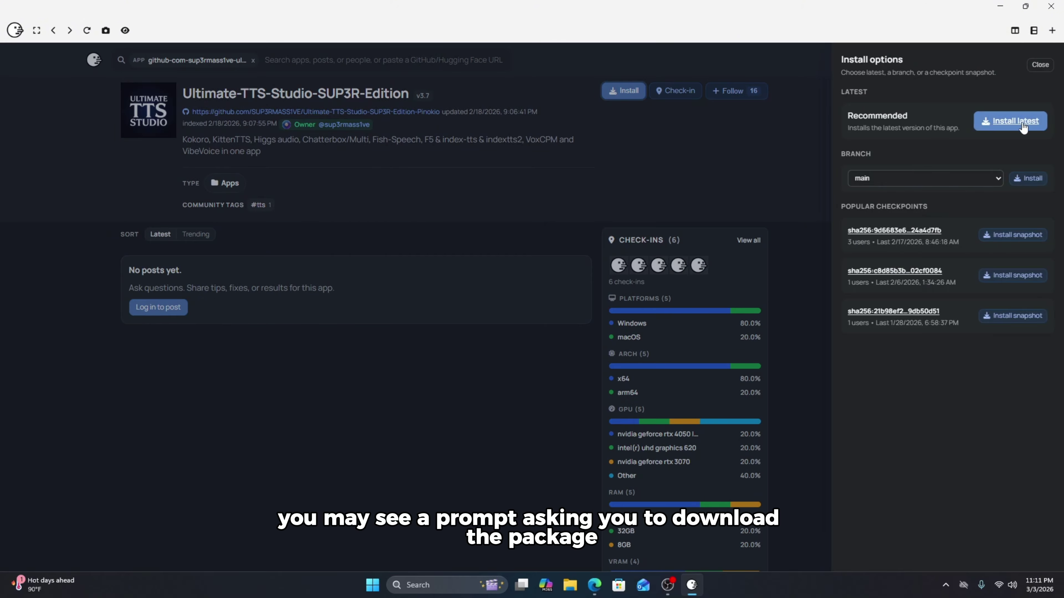
left_click(1024, 123)
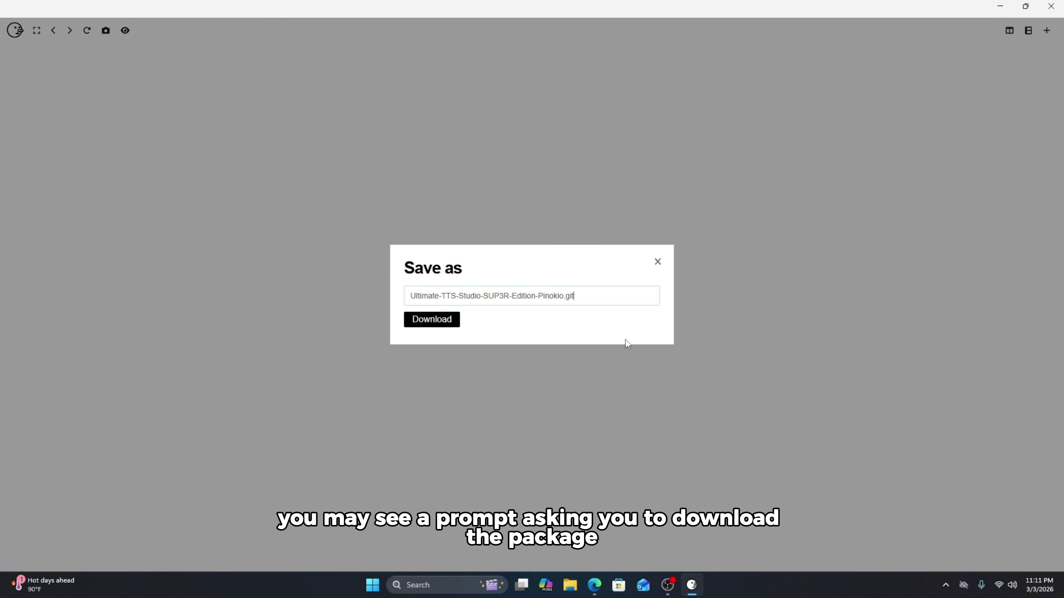
left_click(426, 320)
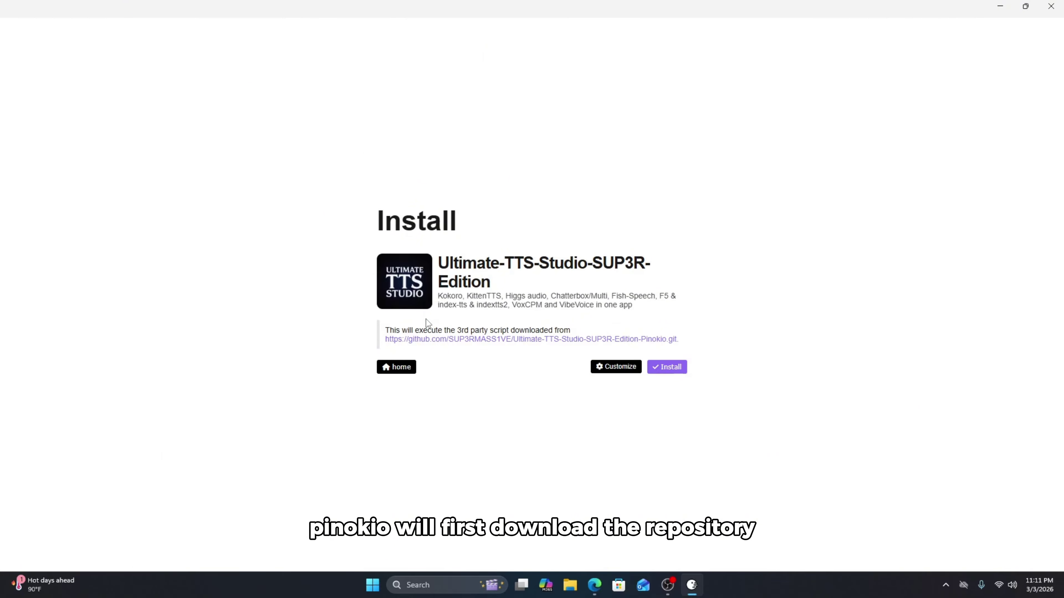
left_click(666, 371)
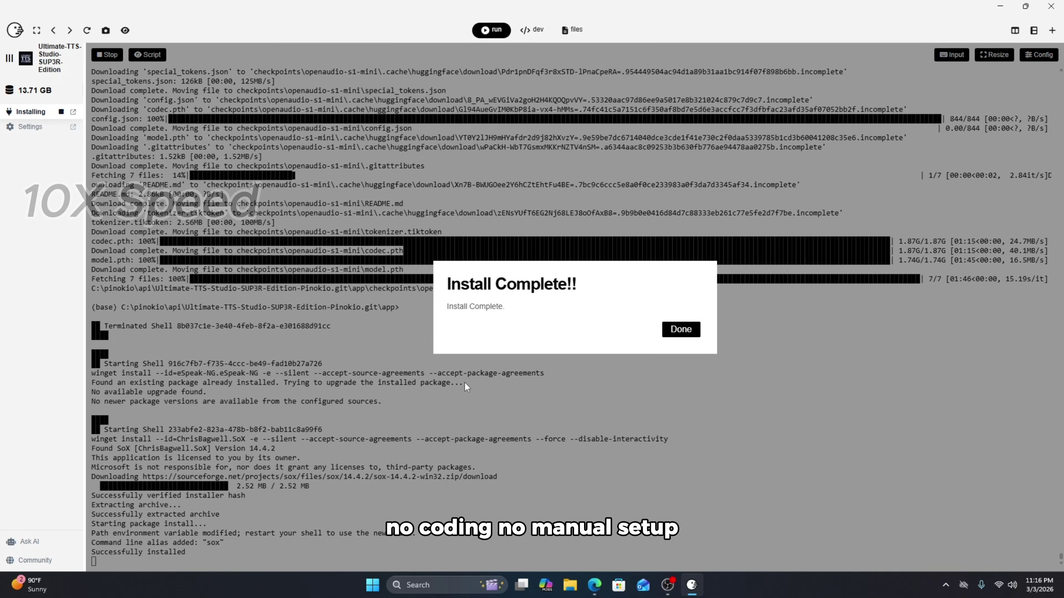
left_click(746, 330)
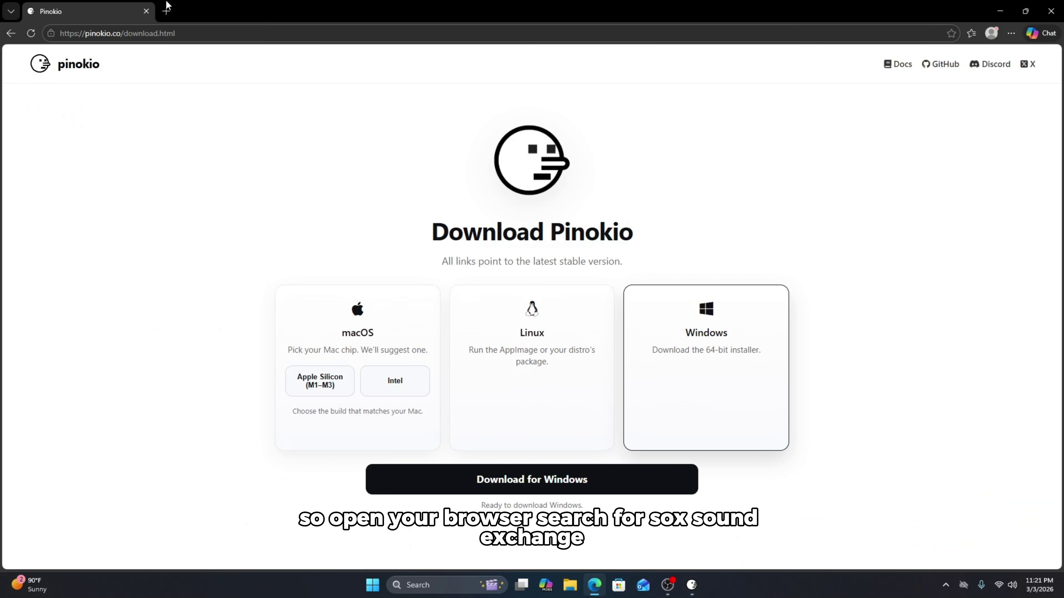
Search the web for "sox sound exchange" in a new browser tab and open the SourceForge download page.
left_click(167, 11)
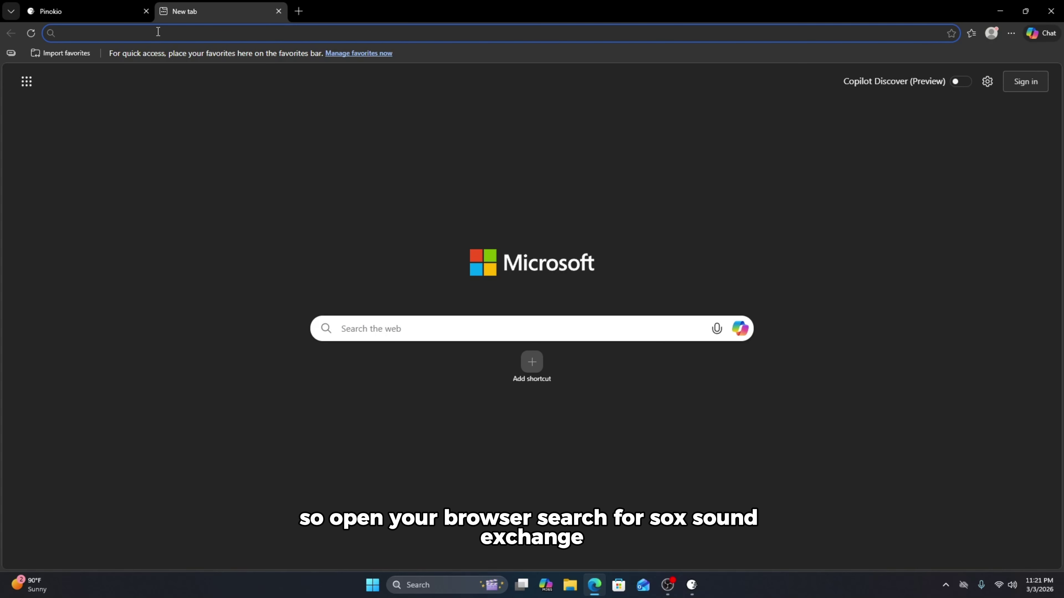
type("sox soun")
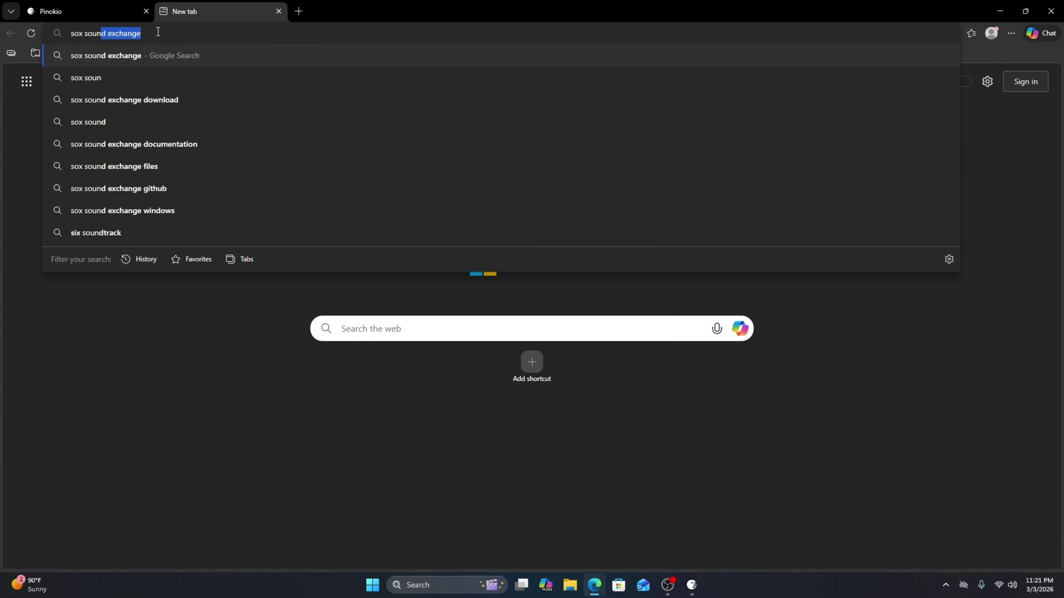
type("d exchan")
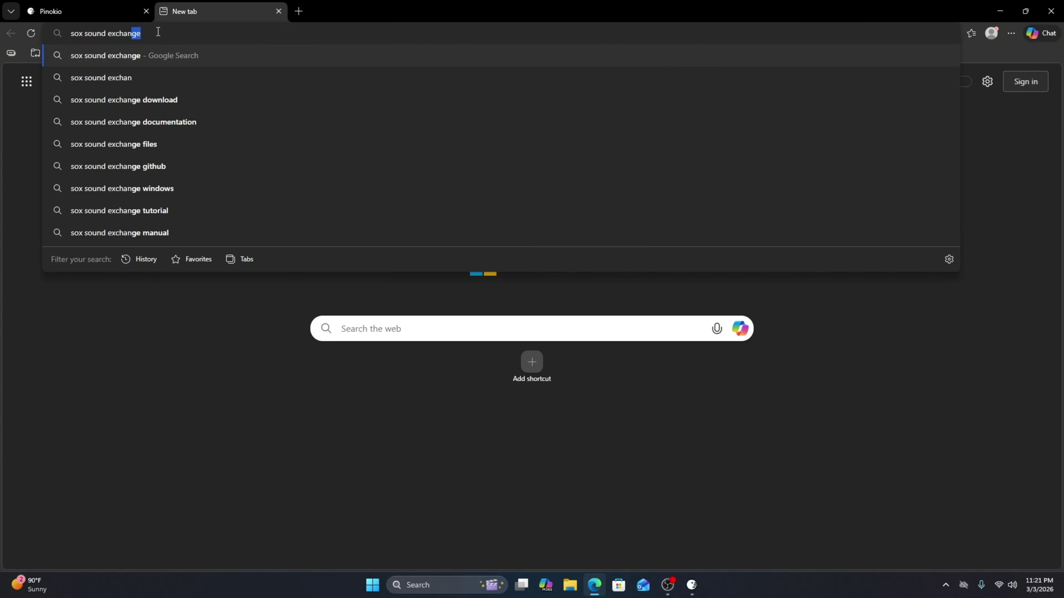
key("Return")
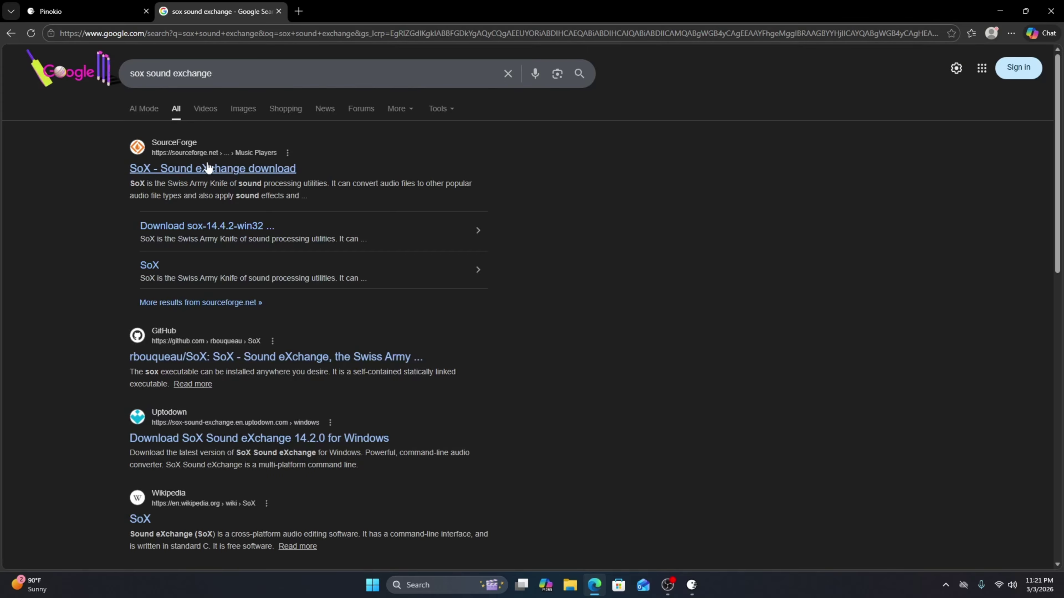
left_click(191, 171)
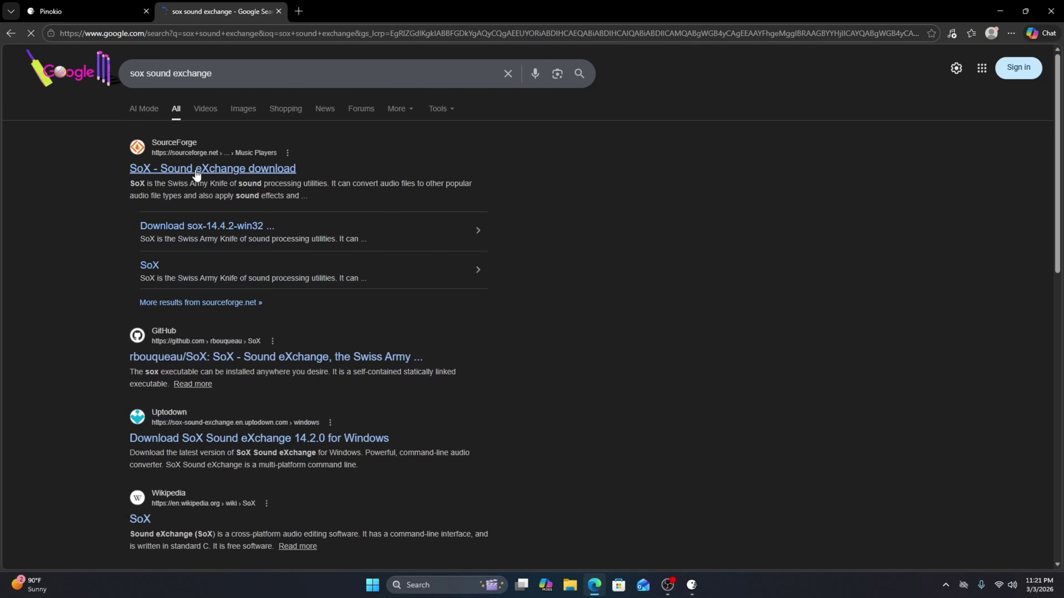
Download SoX and install sox-14.4.2 in its default Program Files (x86) folder.
left_click(258, 292)
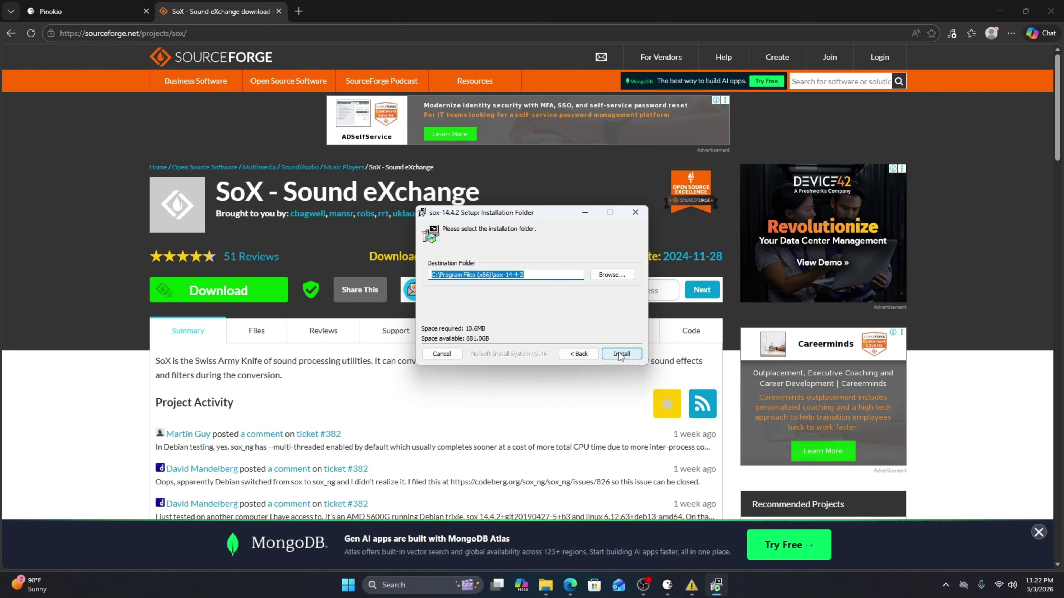
left_click(621, 354)
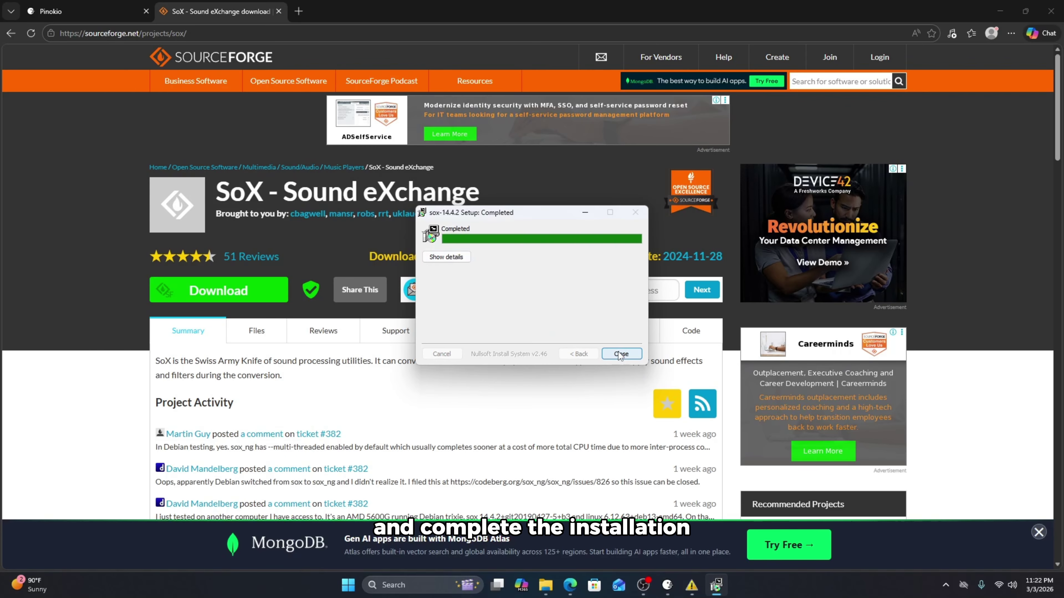
left_click(620, 354)
Close the SoX and Pinokio pages in the browser.
left_click(138, 9)
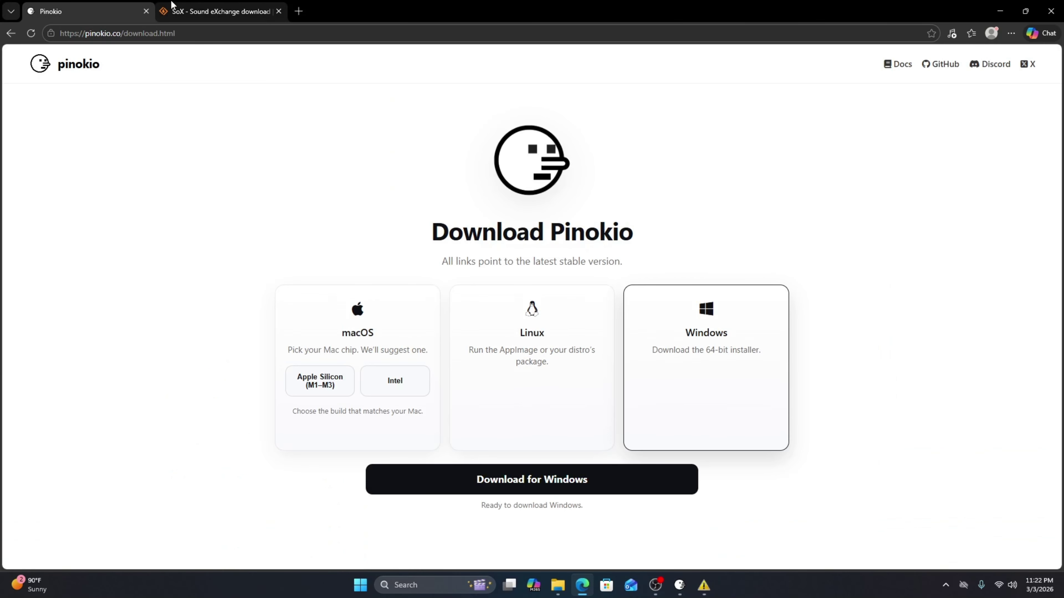
left_click(278, 12)
left_click(146, 11)
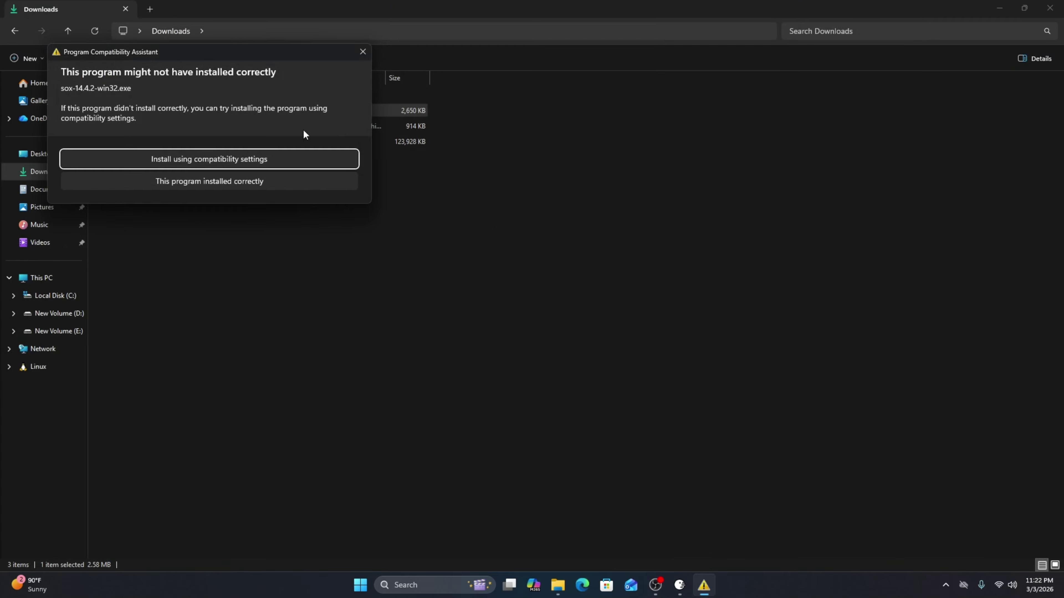
Restart Pinokio by closing its running window and launching the app again from Windows search.
left_click(688, 585)
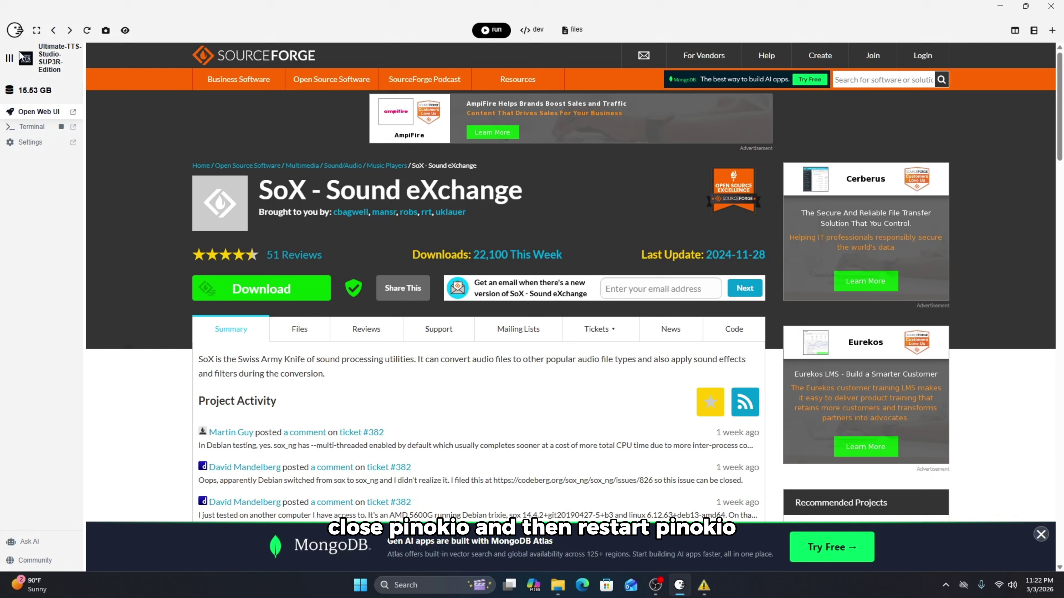
left_click(1050, 6)
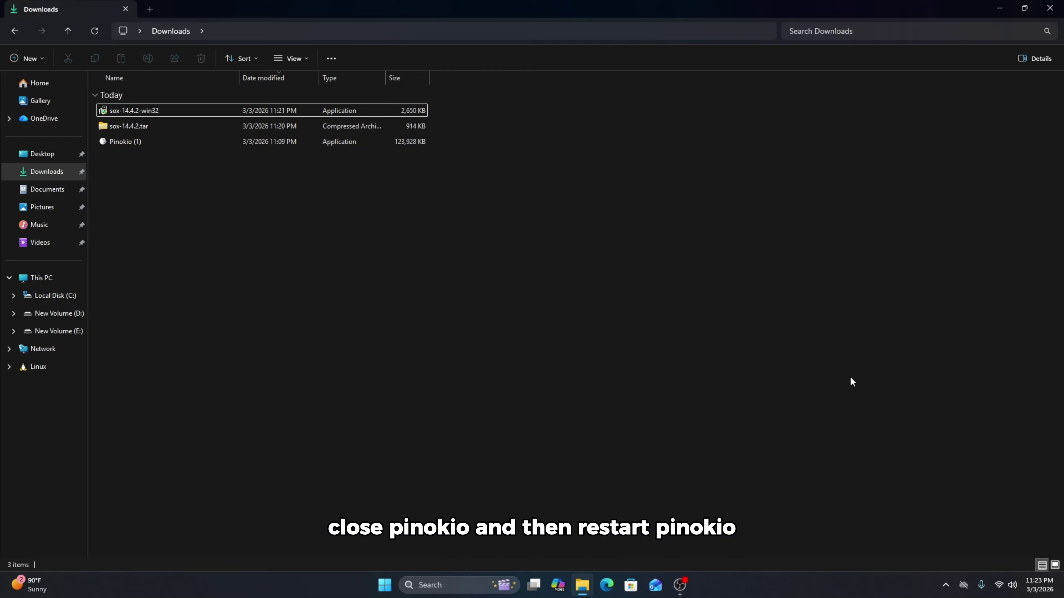
key("super")
type("pi")
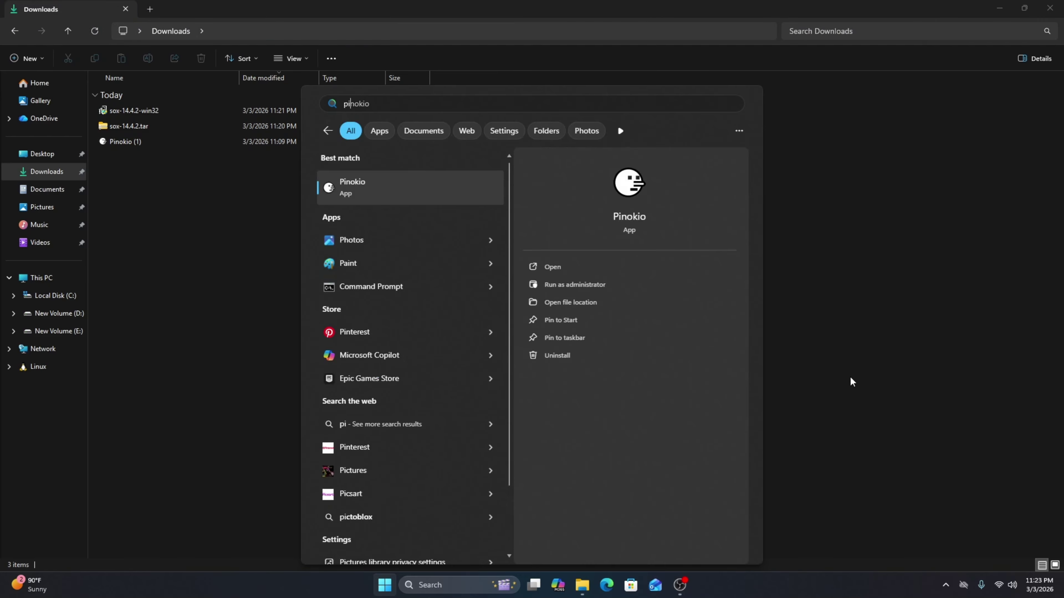
key("Return")
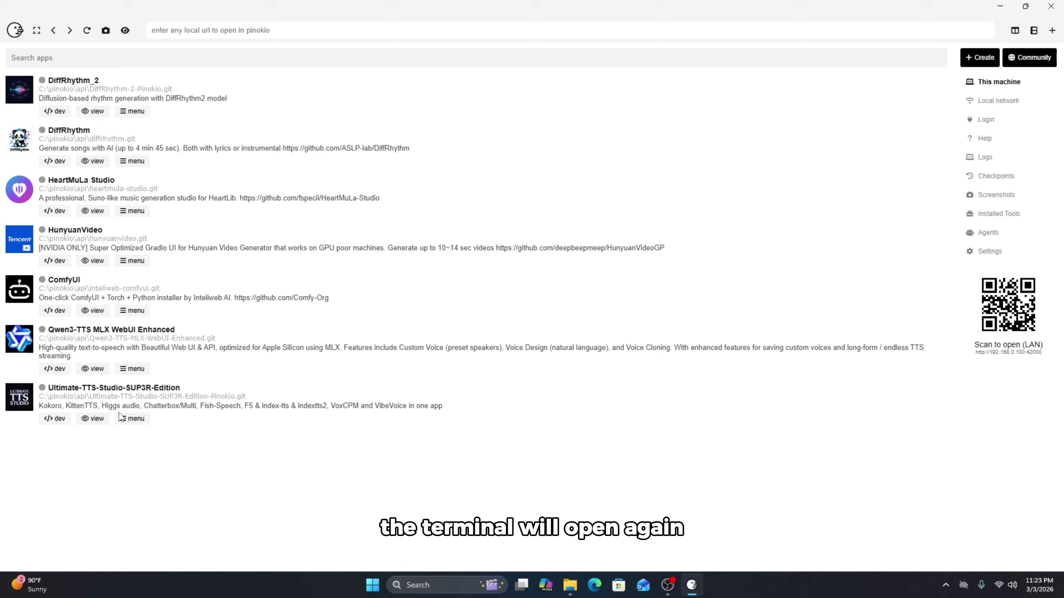
Open Ultimate-TTS-Studio-SUP3R-Edition from the installed apps and load the ChatterboxTTS model.
left_click(29, 396)
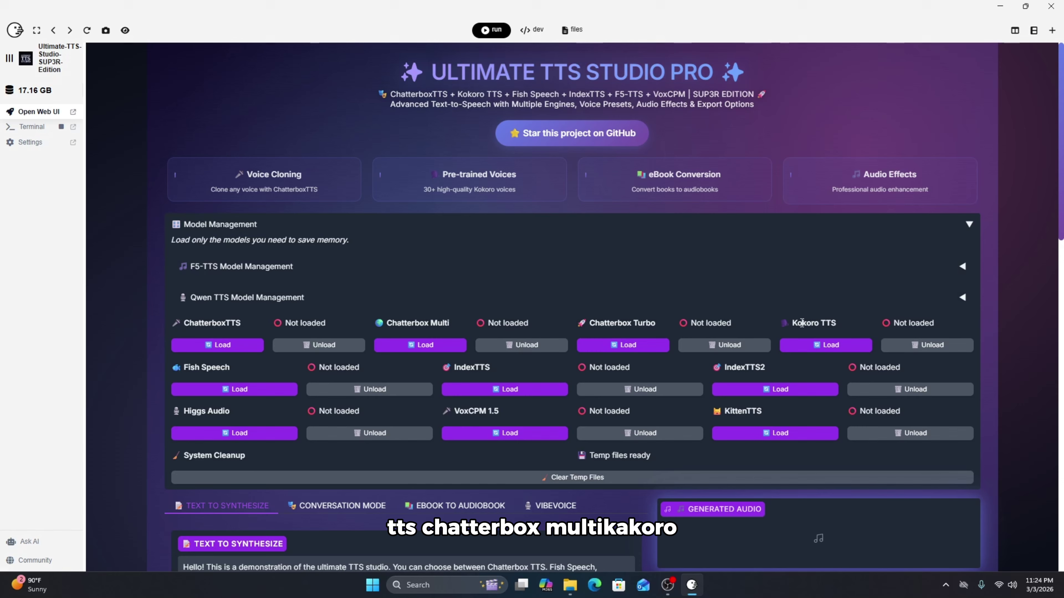
left_click_drag(791, 323, 838, 323)
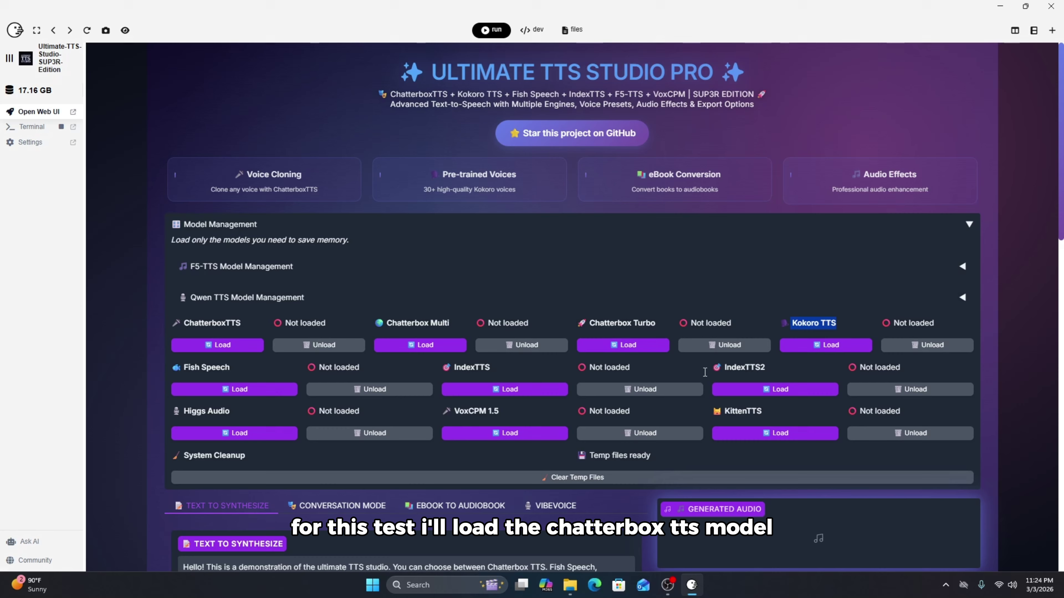
left_click(222, 344)
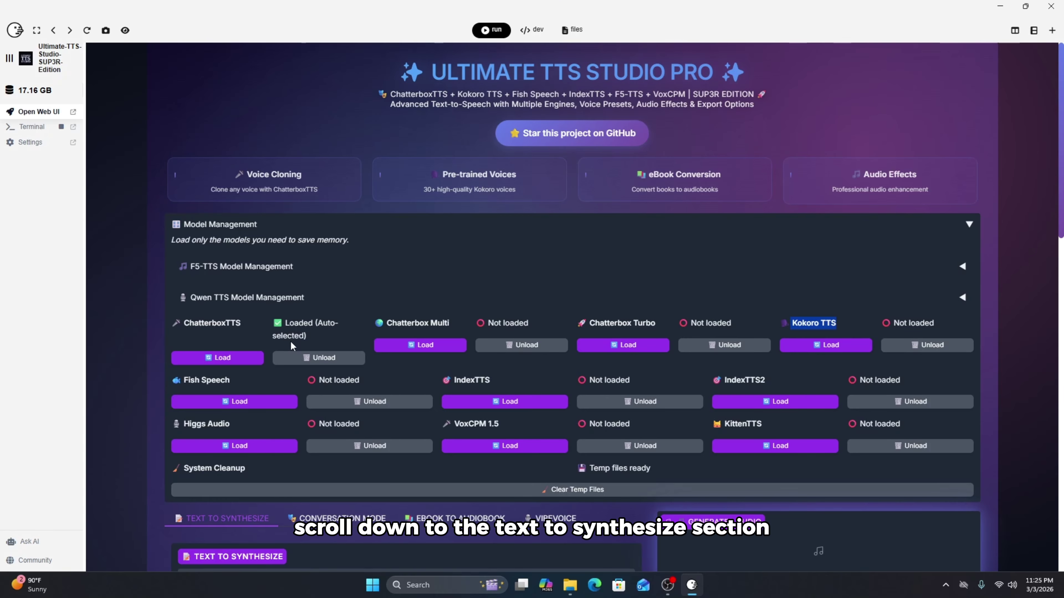
Generate speech from the sample demonstration text with the ChatterboxTTS voice cloning engine and WAV output.
scroll(291, 341, "down", 1)
scroll(292, 346, "down", 2)
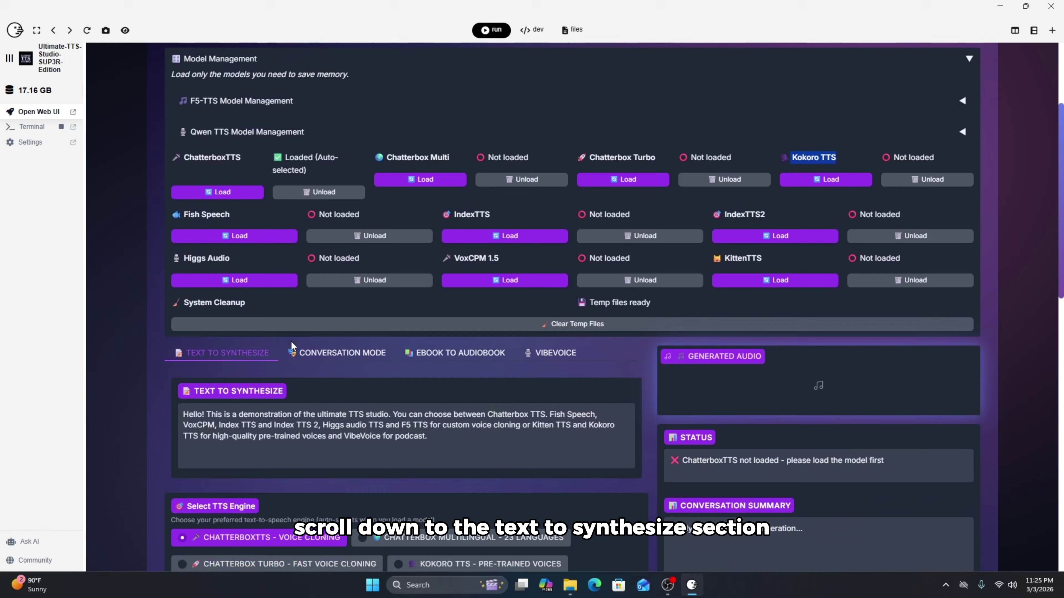
left_click_drag(191, 413, 384, 424)
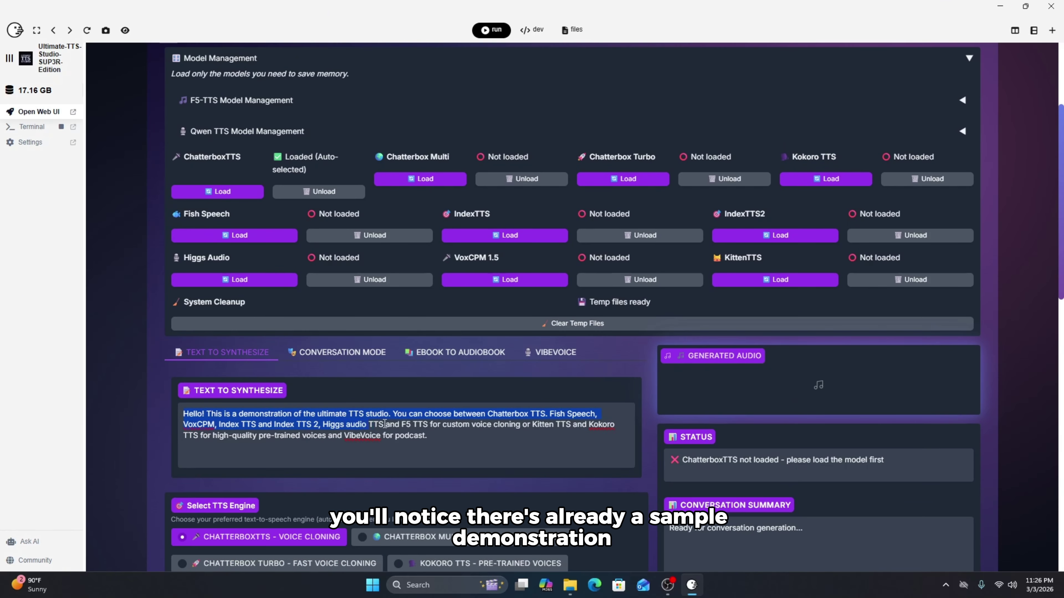
scroll(463, 443, "down", 6)
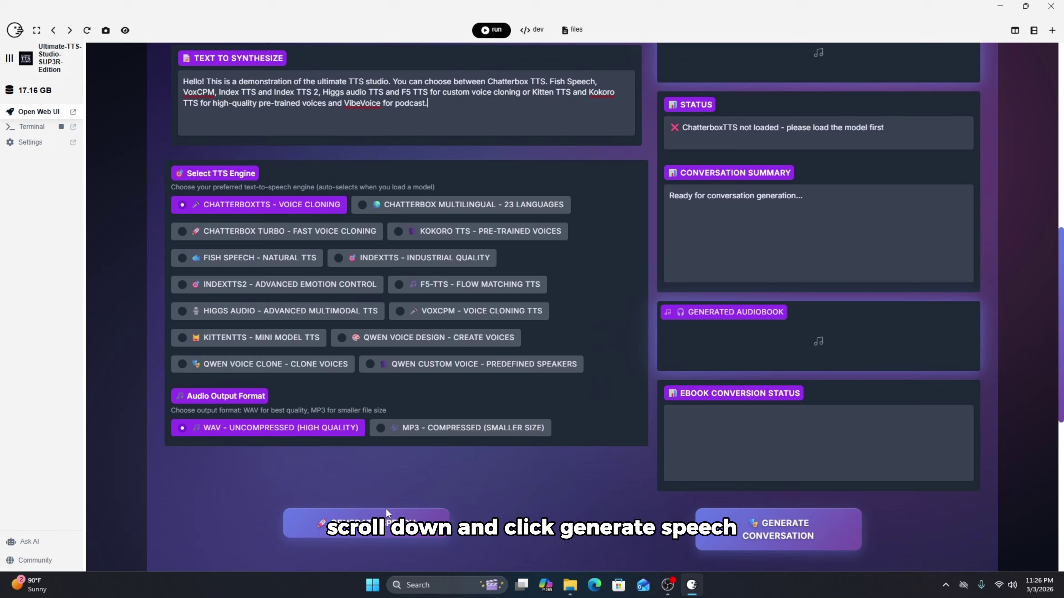
left_click(365, 520)
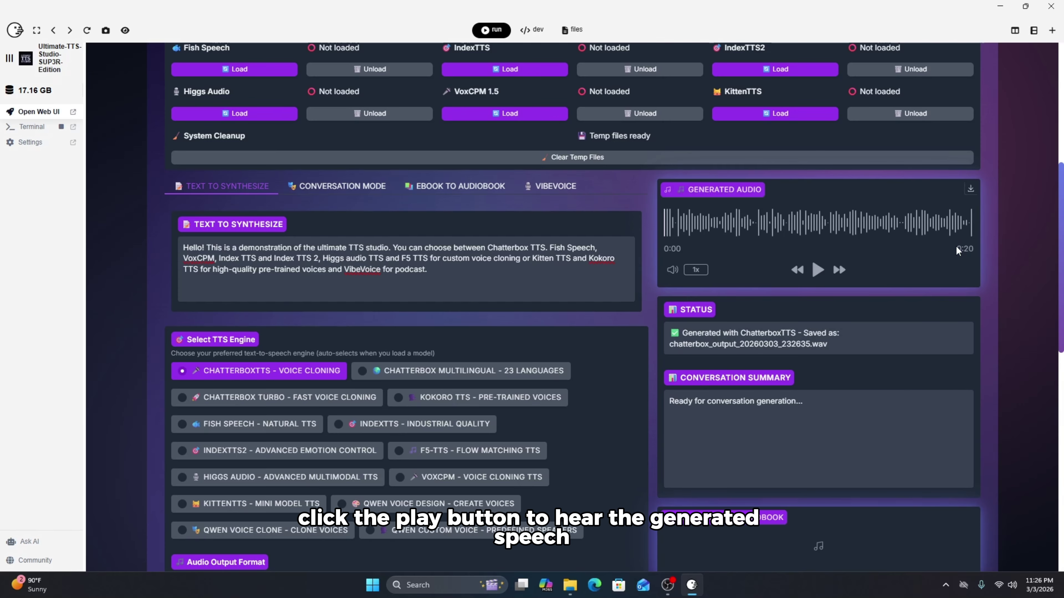
Play the audio generated with ChatterboxTTS and follow along in the sample text.
left_click(818, 270)
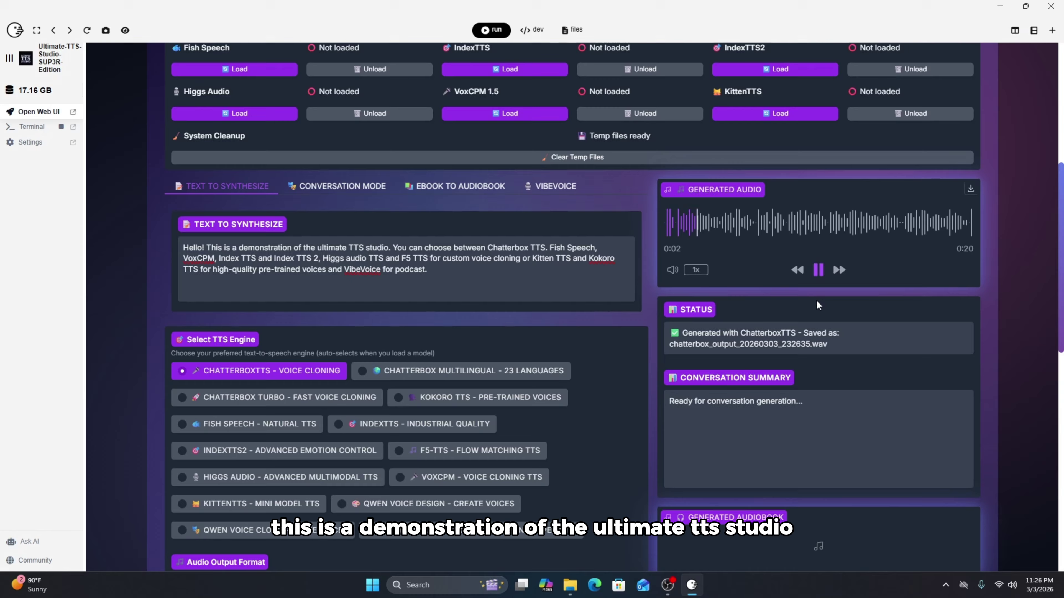
left_click_drag(397, 247, 603, 246)
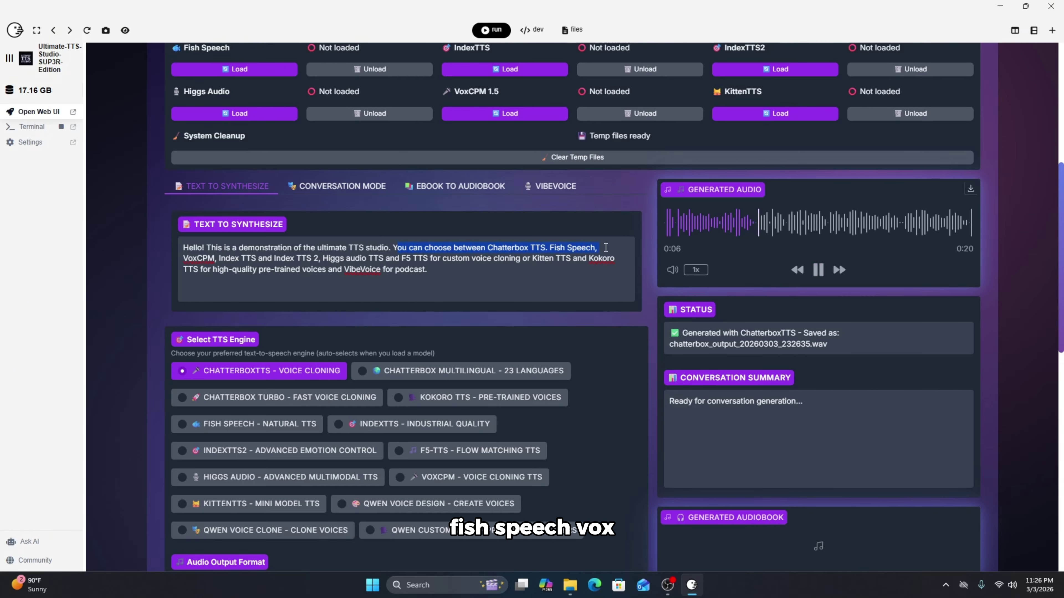
left_click_drag(187, 258, 429, 270)
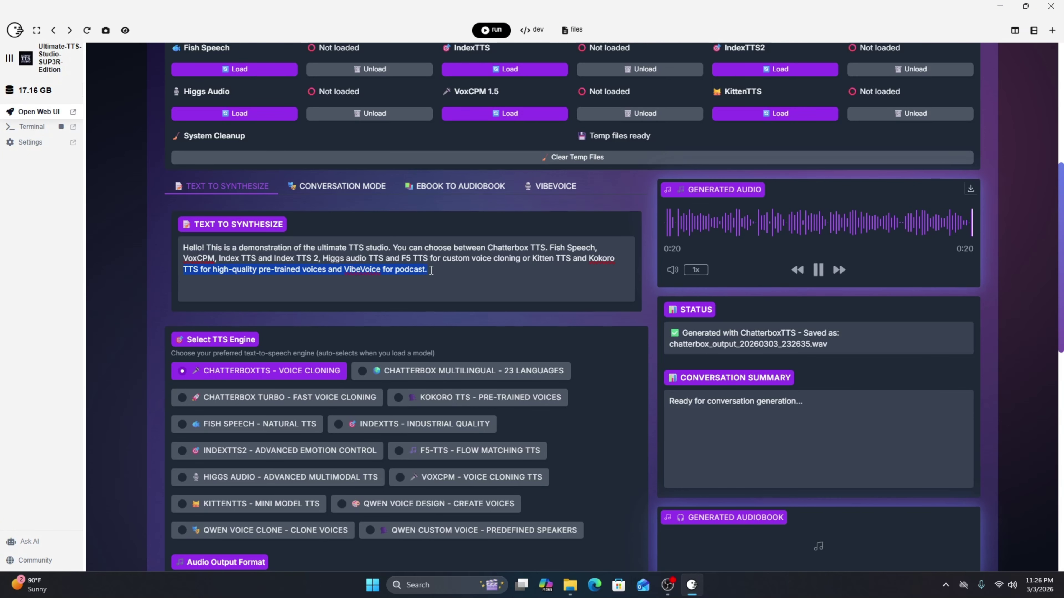
left_click(521, 278)
Load the Kokoro TTS model in Model Management.
scroll(578, 393, "down", 4)
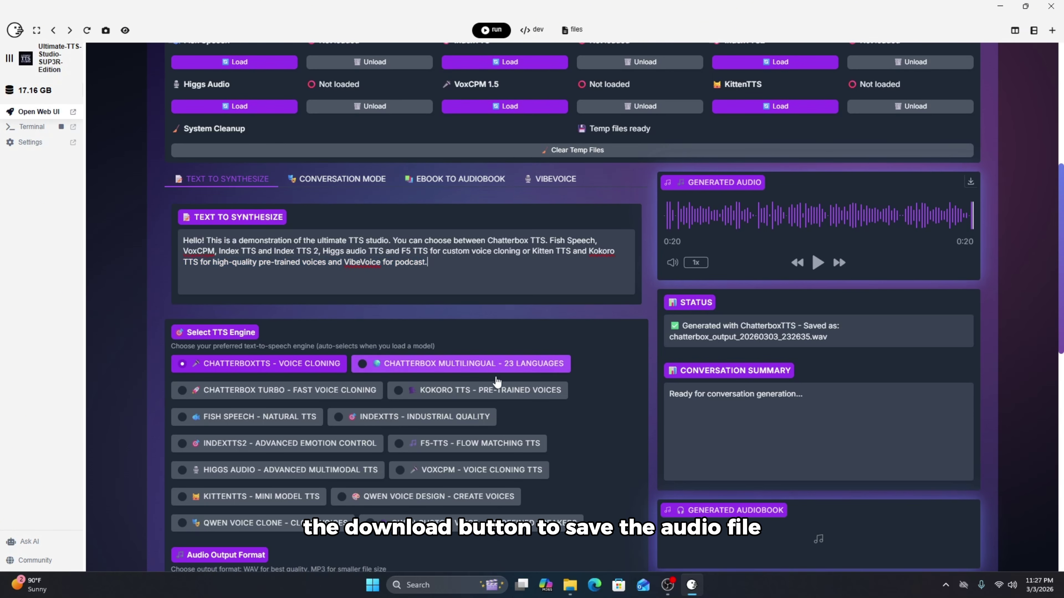
scroll(498, 374, "up", 1)
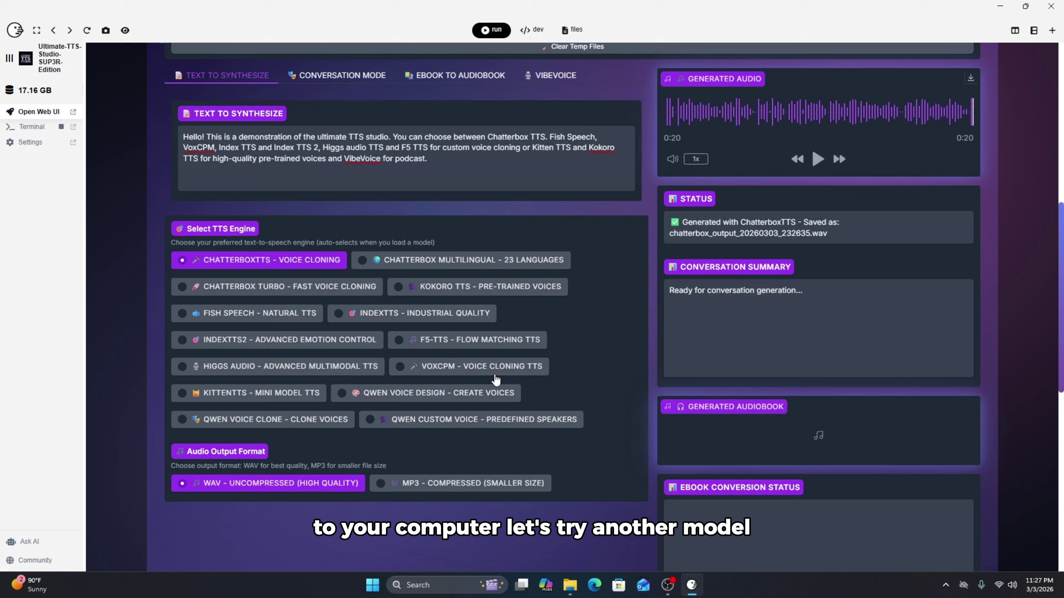
scroll(488, 374, "up", 8)
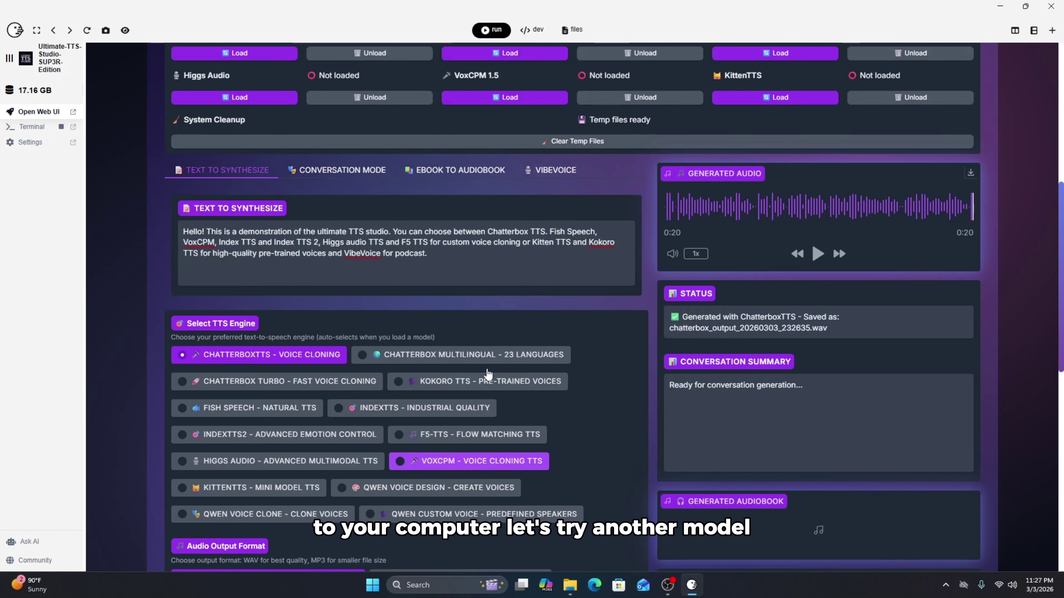
left_click(820, 281)
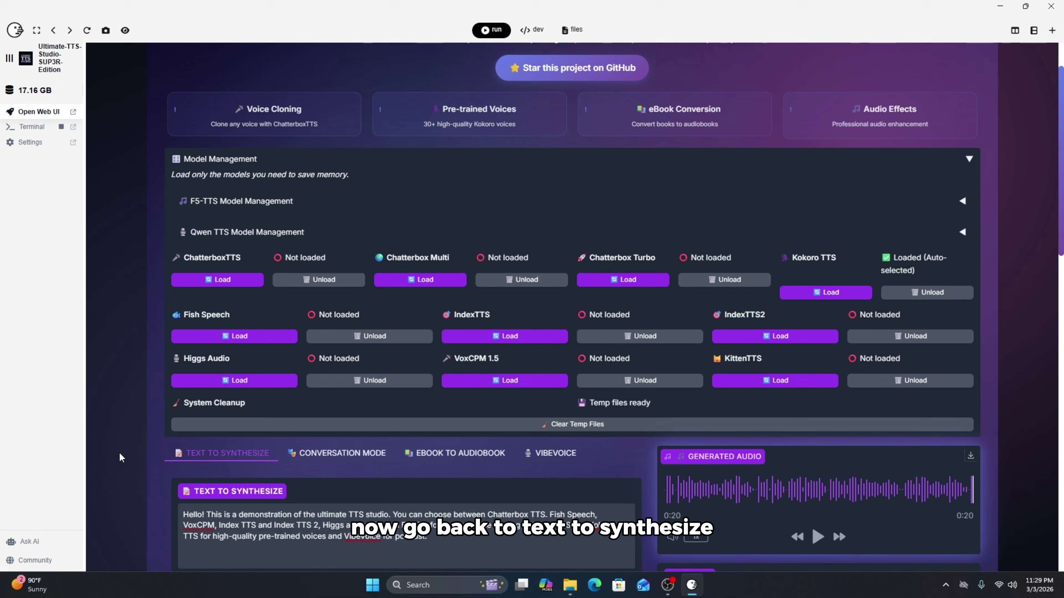
Replace the sample text to synthesize with "Hello.... Welcome back to my channel".
scroll(905, 262, "down", 4)
key("ctrl+a")
key("BackSpace")
type("H")
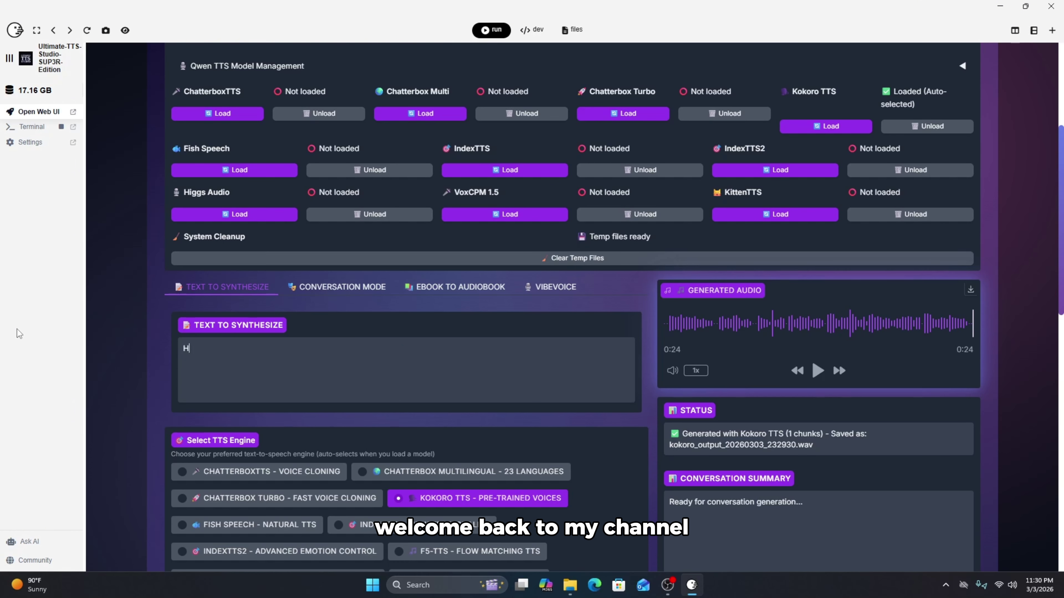
type("ello.... W")
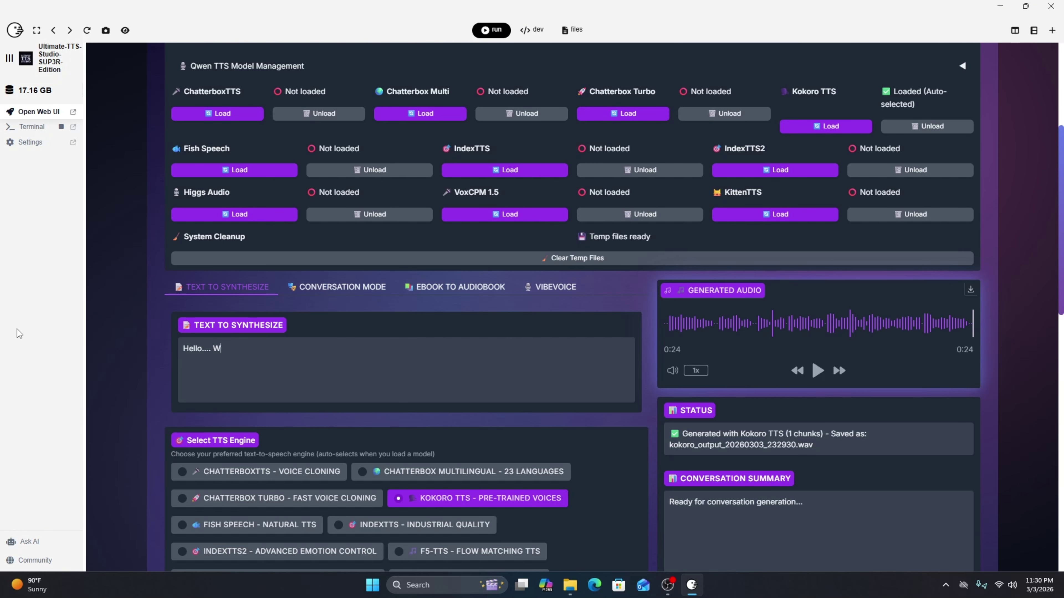
type("elcome back to my channel")
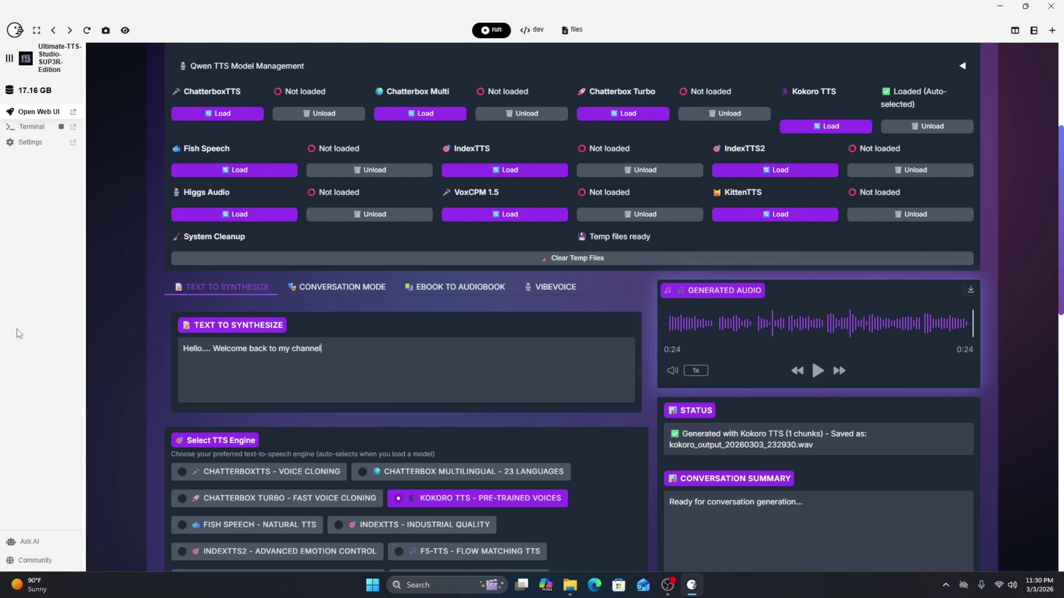
Generate speech from the custom text with Kokoro TTS in WAV format and play the resulting audio.
scroll(310, 326, "down", 5)
scroll(348, 482, "down", 3)
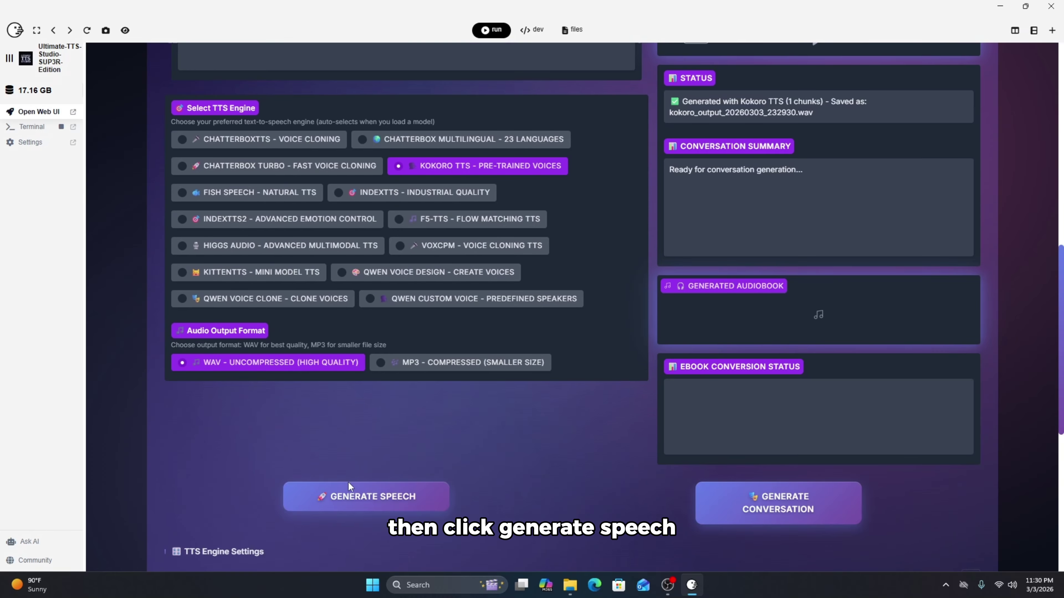
left_click(348, 483)
scroll(593, 373, "up", 3)
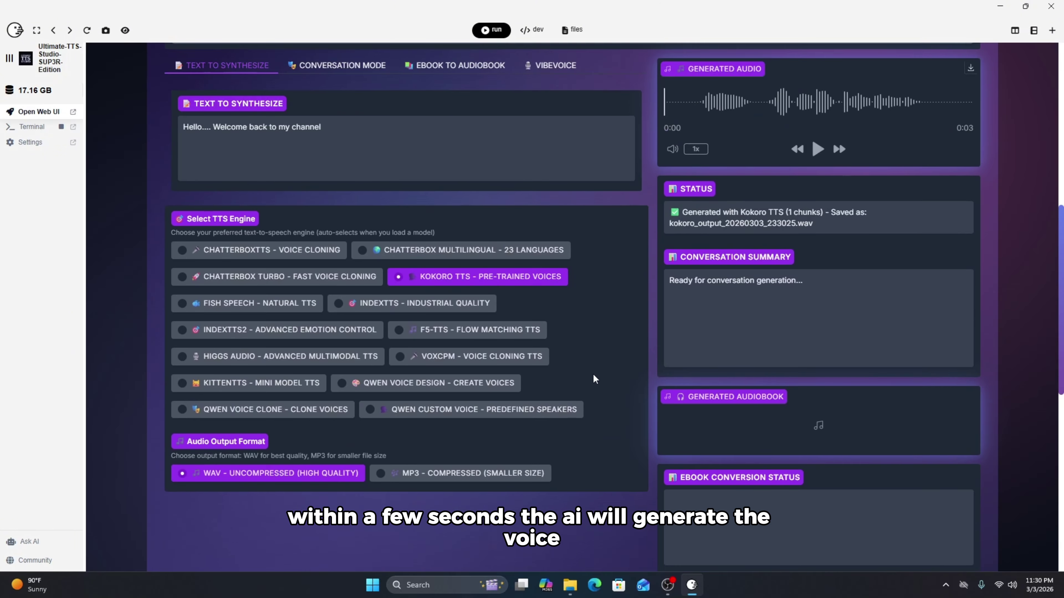
scroll(764, 230, "up", 3)
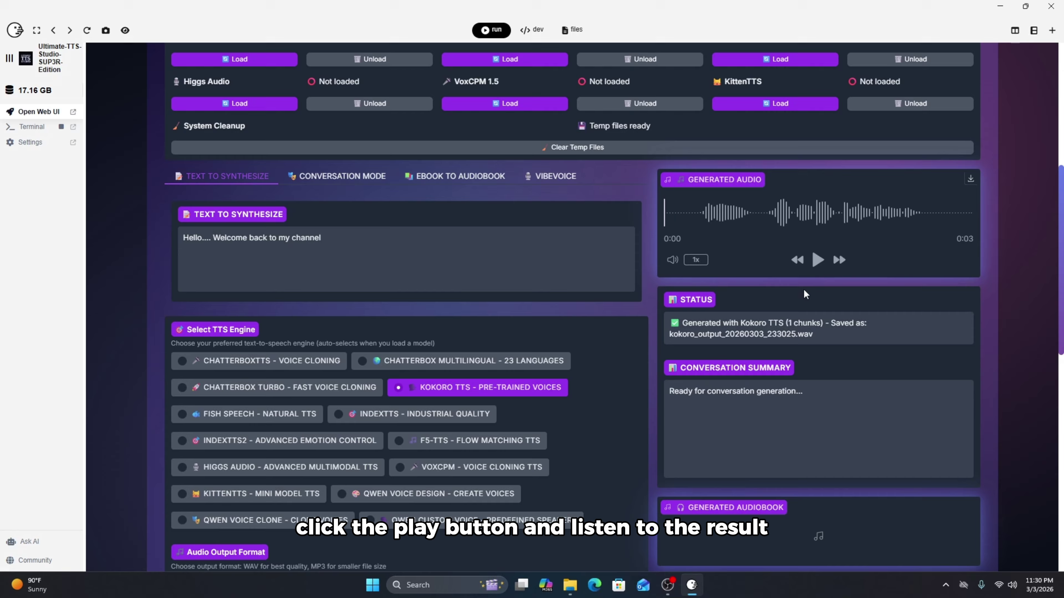
left_click(815, 263)
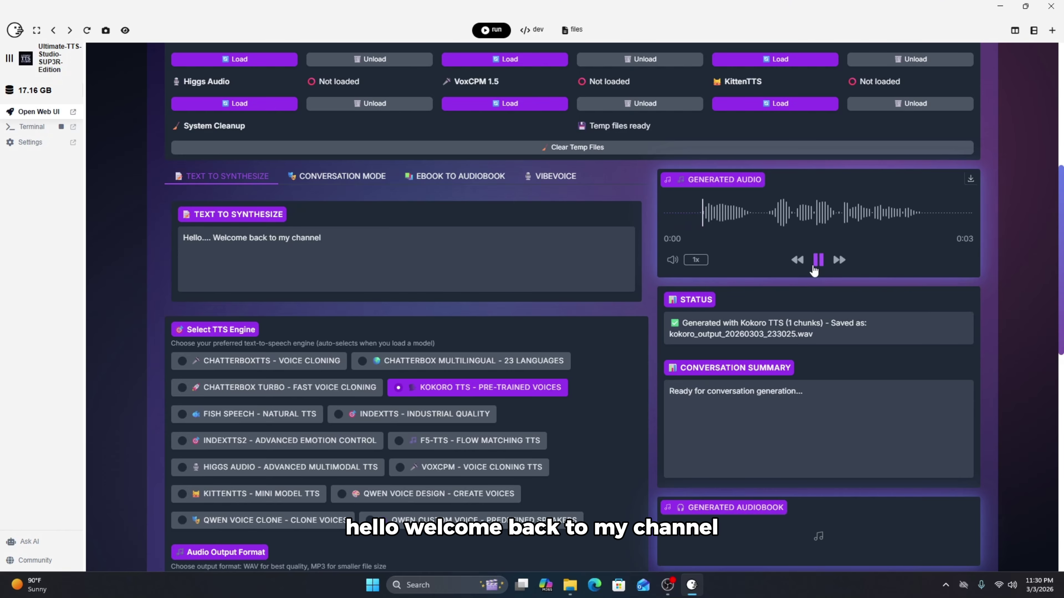